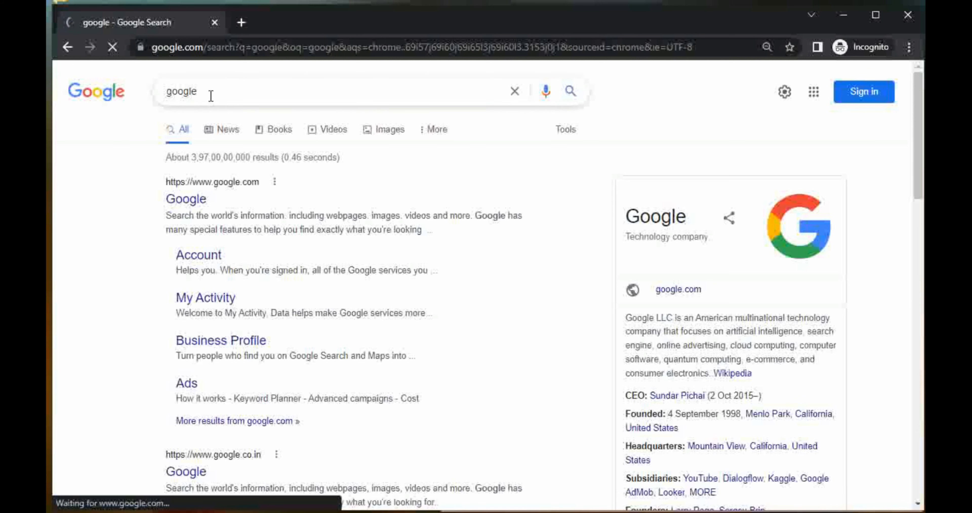
# - Return to the Google home page and search for "wordpress download"
pyautogui.moveTo(211, 93); pyautogui.dragTo(119, 107)
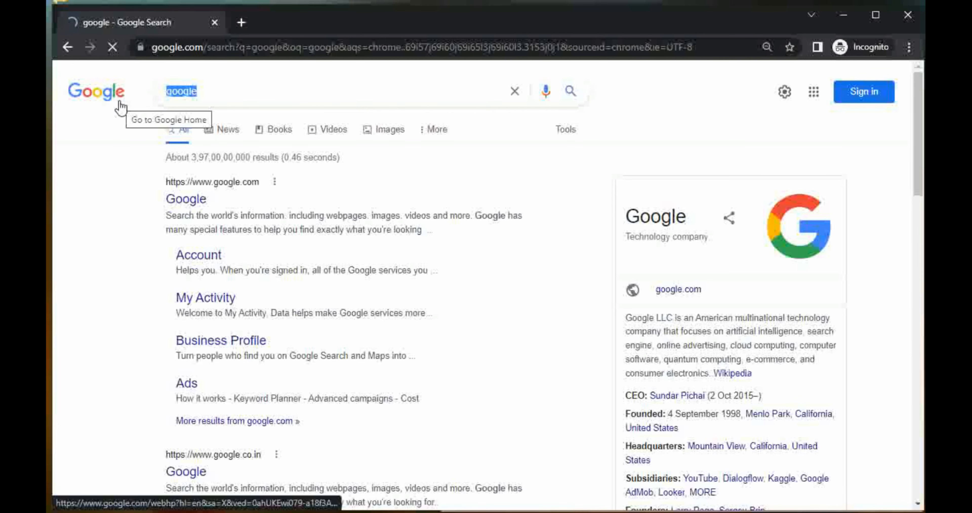
pyautogui.click(109, 99)
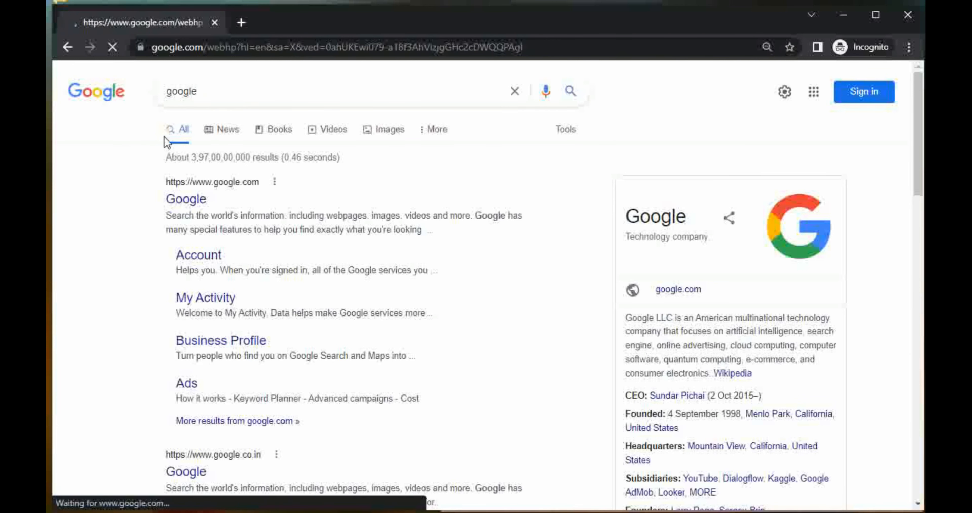
pyautogui.click(411, 219)
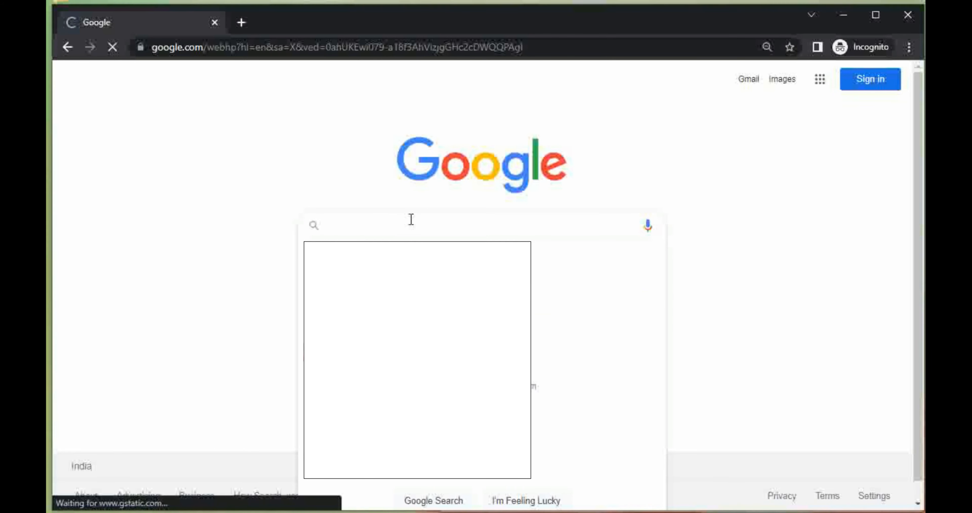
pyautogui.write('wordpr')
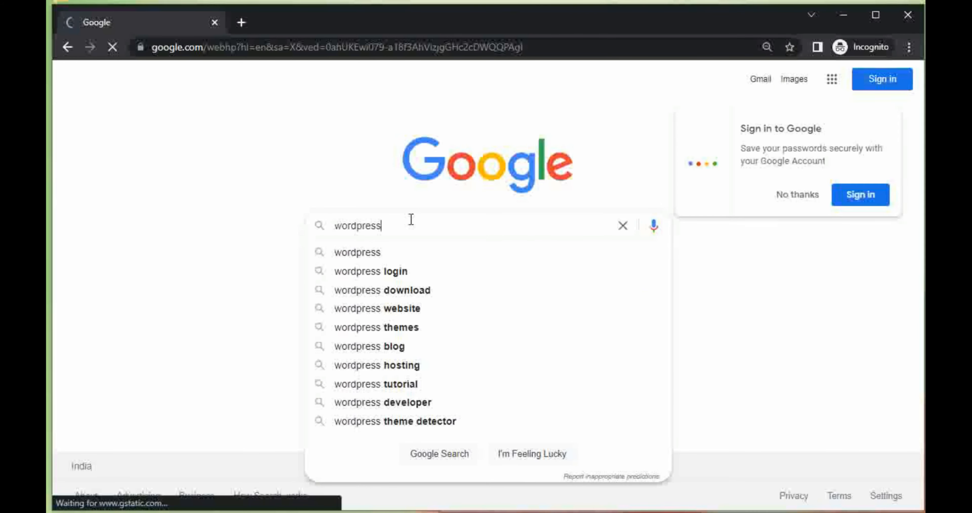
pyautogui.write('ess d')
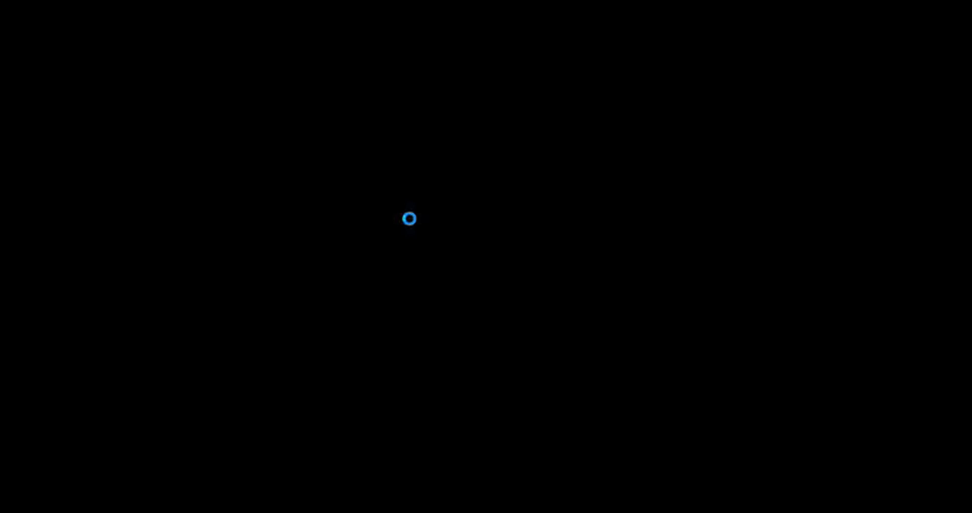
pyautogui.write('ownlo')
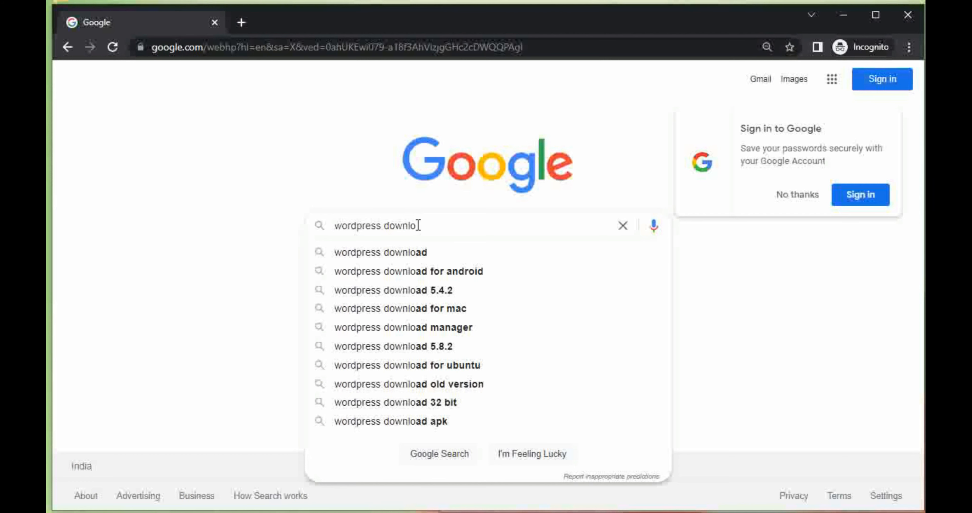
pyautogui.click(417, 252)
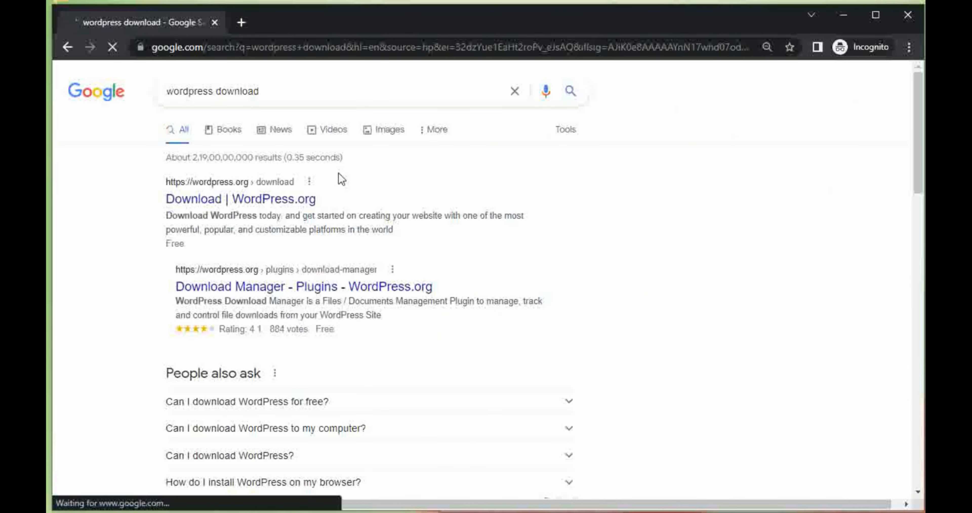
# - Open the Download | WordPress.org result, download the WordPress 5.9.3 zip and dismiss the confirmation overlay
pyautogui.click(269, 200)
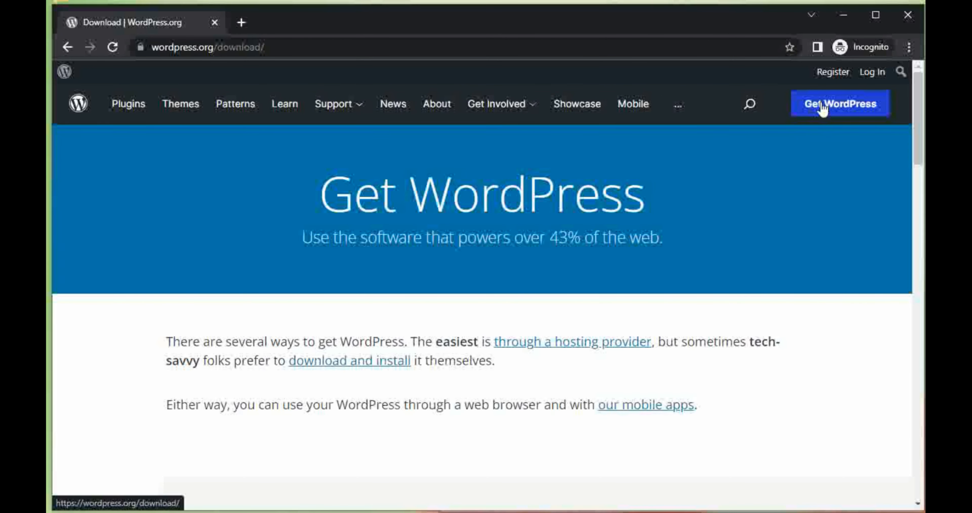
pyautogui.click(822, 110)
pyautogui.scroll(-6, 340, 307)
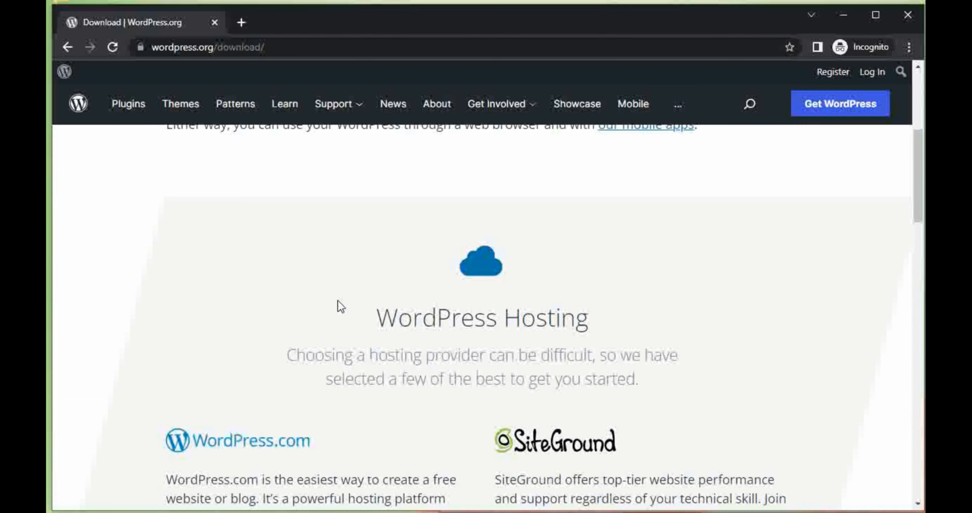
pyautogui.scroll(-12, 347, 300)
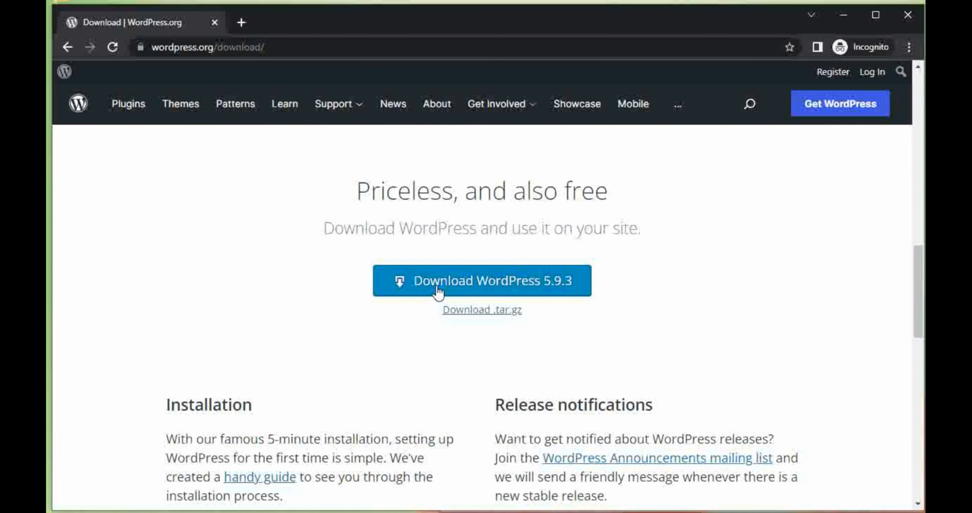
pyautogui.click(481, 284)
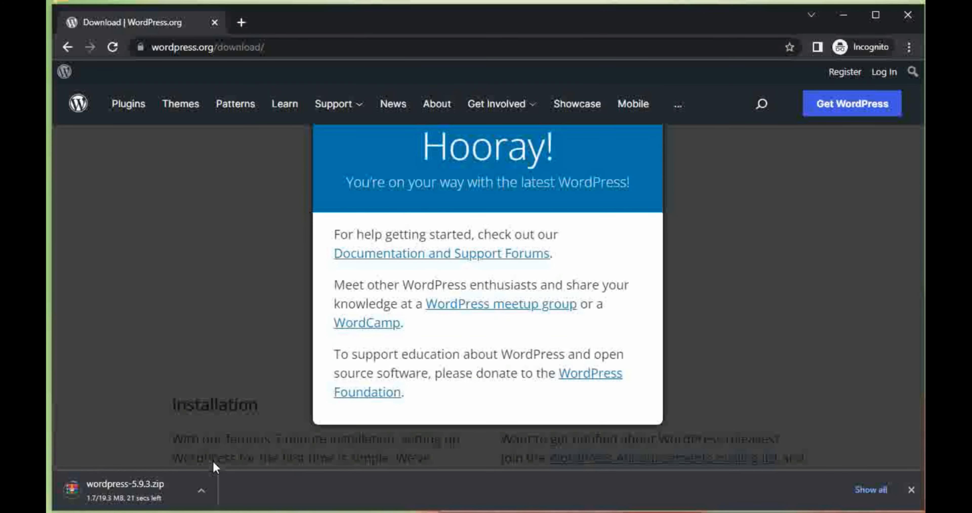
pyautogui.click(200, 490)
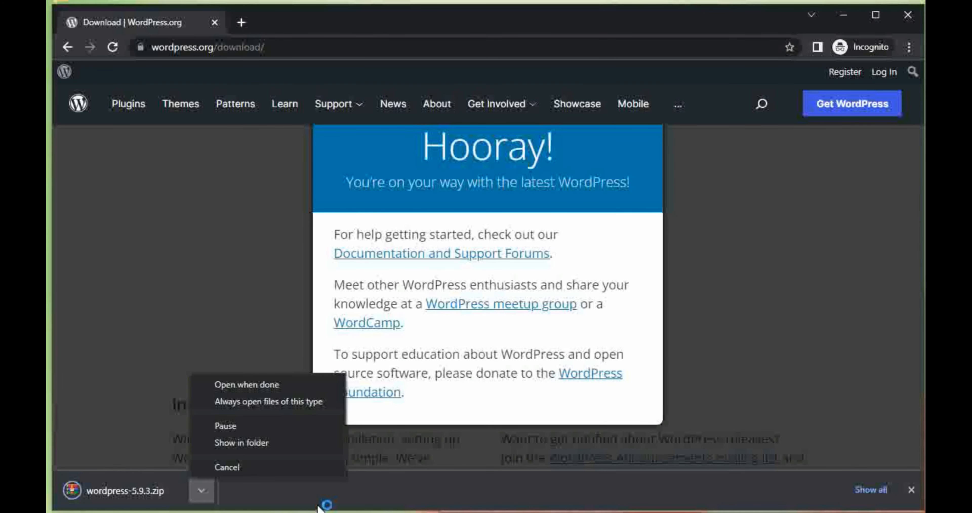
pyautogui.click(213, 328)
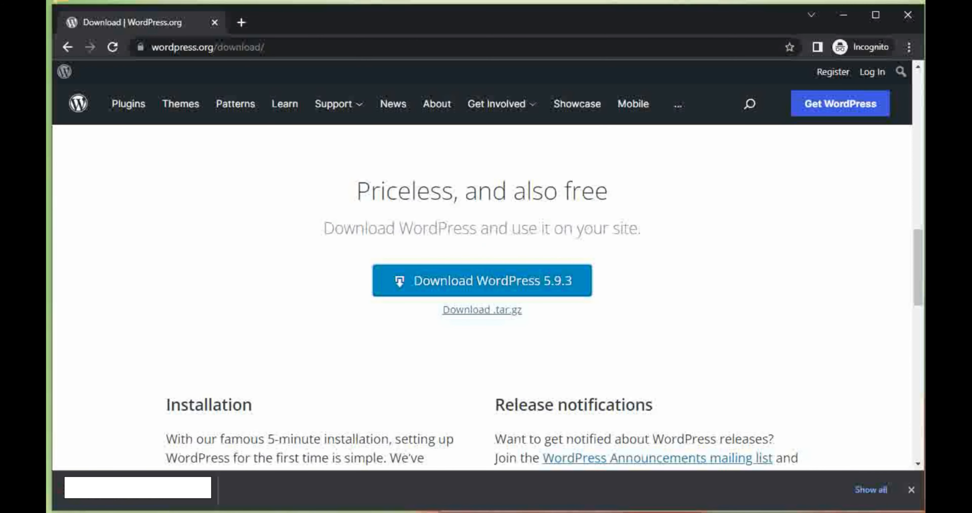
# - Switch to the Downloads folder in File Explorer and extract wordpress-5.9.3.zip into a wordpress-5.9.3 folder
pyautogui.moveTo(285, 512)
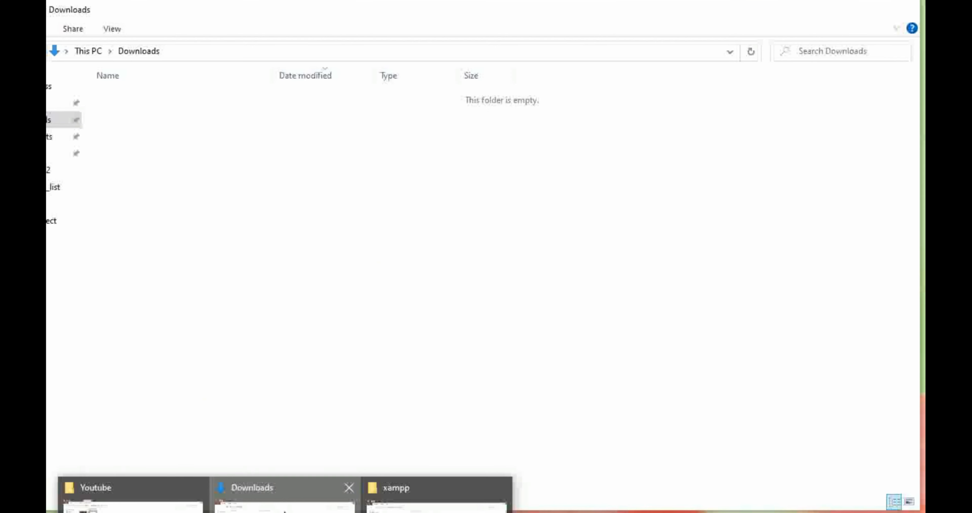
pyautogui.click(294, 495)
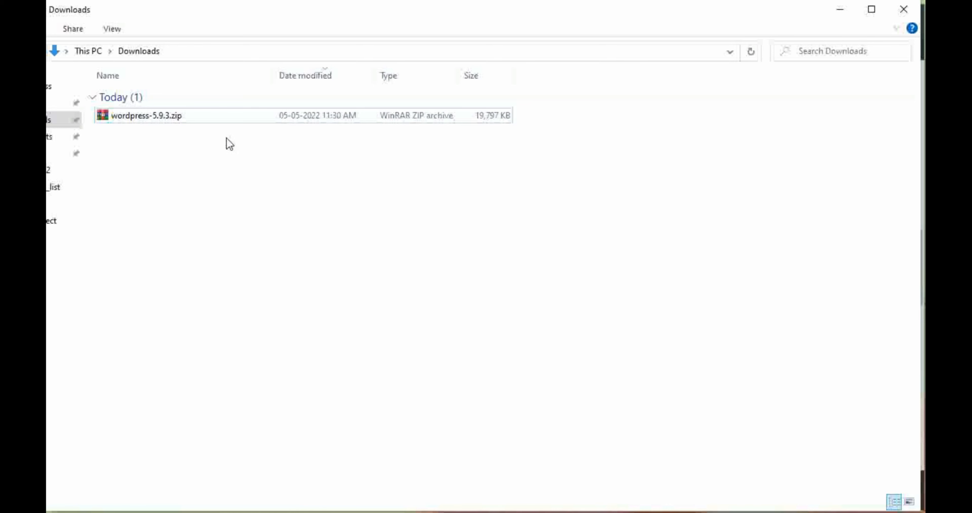
pyautogui.click(126, 117)
pyautogui.rightClick(124, 116)
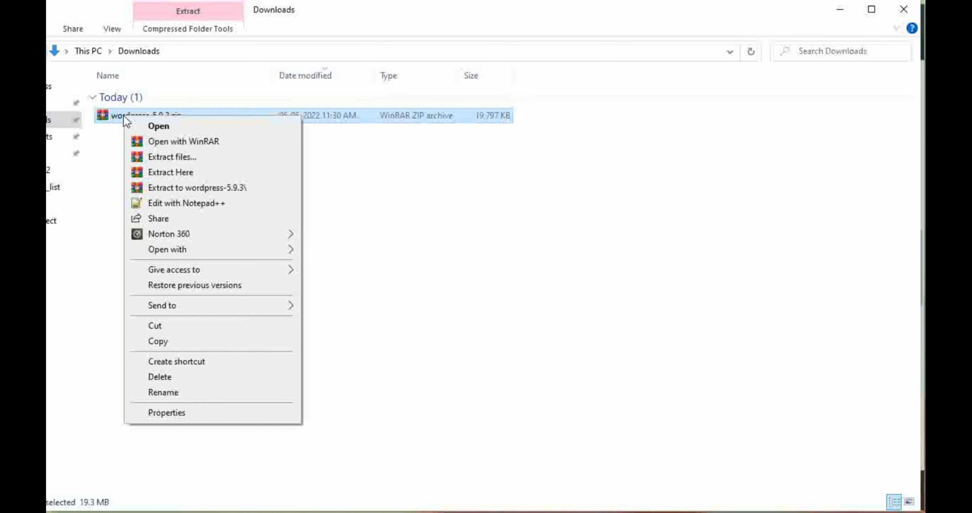
pyautogui.click(217, 189)
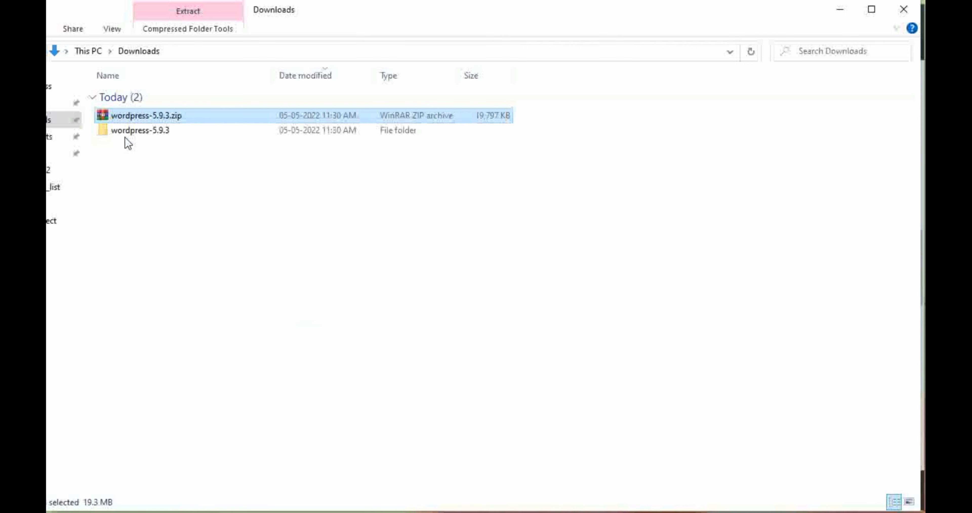
# - Open the wordpress folder inside the extracted wordpress-5.9.3 folder and copy all its files and folders
pyautogui.doubleClick(123, 134)
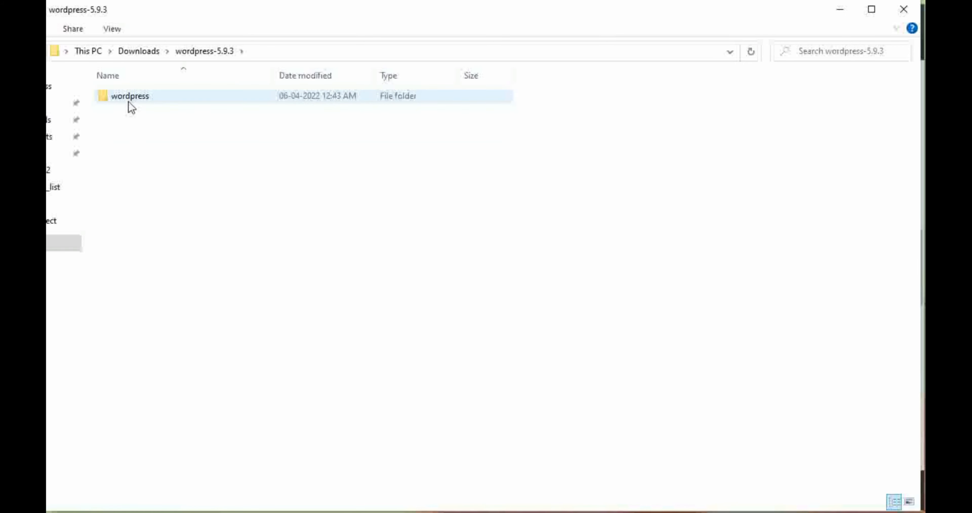
pyautogui.doubleClick(130, 98)
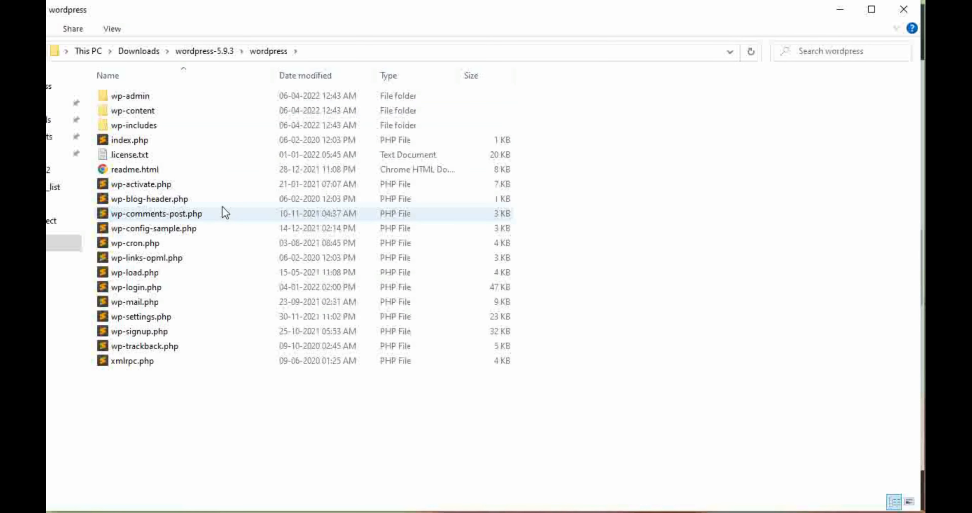
pyautogui.hotkey('ctrl', 'a')
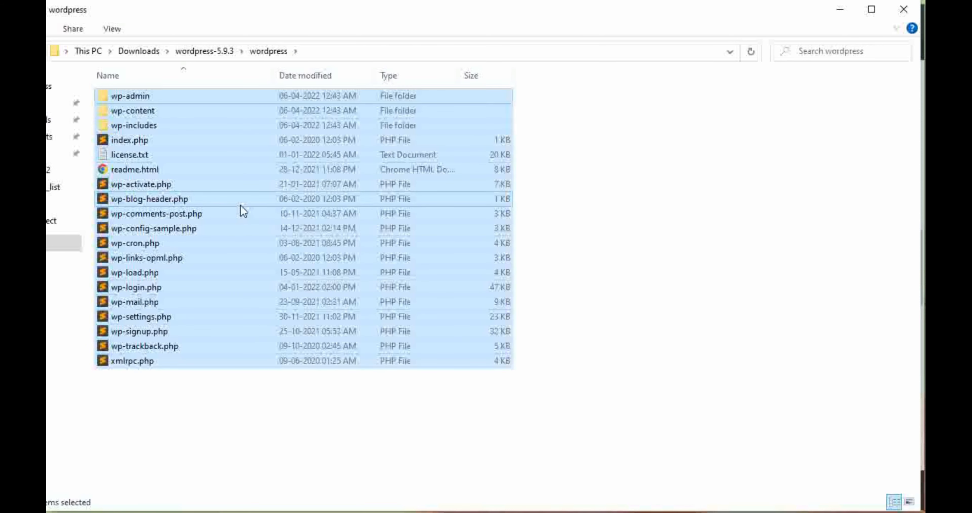
pyautogui.rightClick(190, 127)
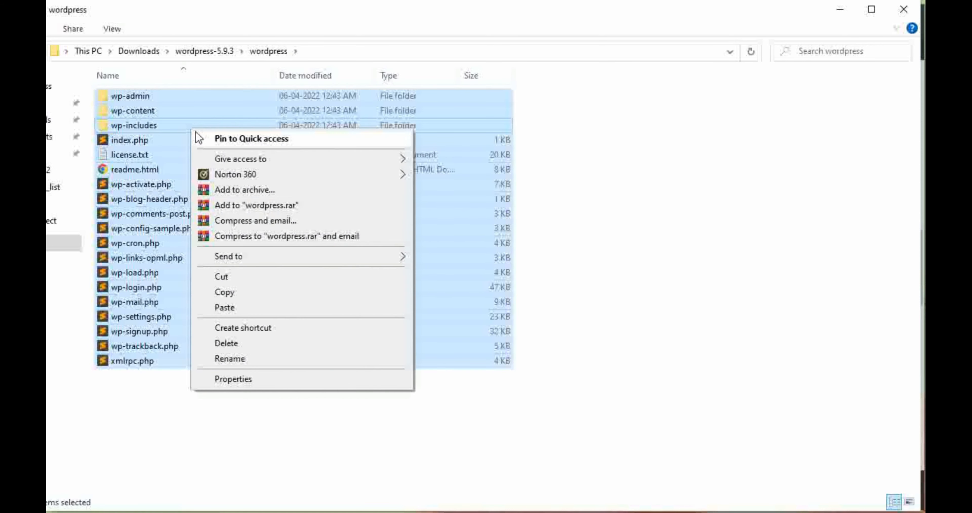
pyautogui.click(232, 290)
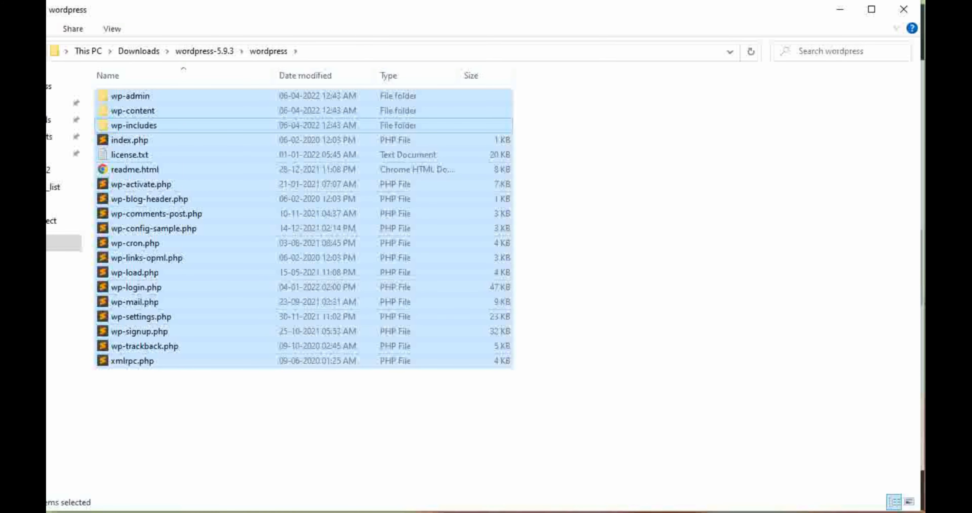
# - Open the xampp installation folder from the XAMPP Control Panel and go into its htdocs folder
pyautogui.click(391, 512)
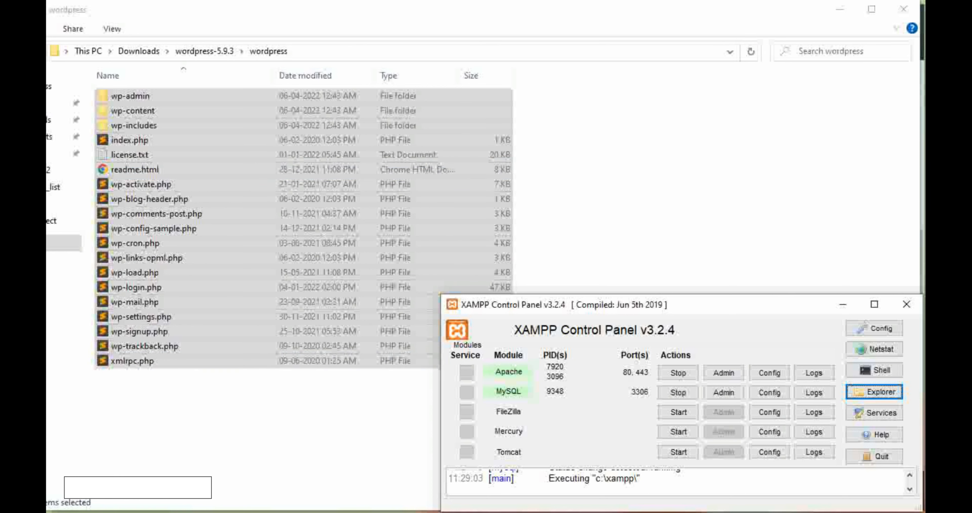
pyautogui.moveTo(286, 512)
pyautogui.click(876, 392)
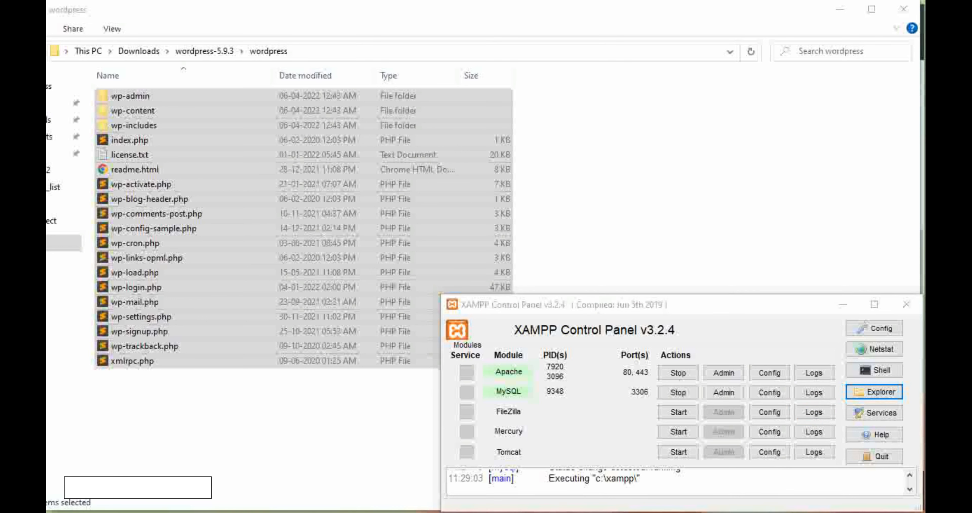
pyautogui.moveTo(285, 512)
pyautogui.click(434, 498)
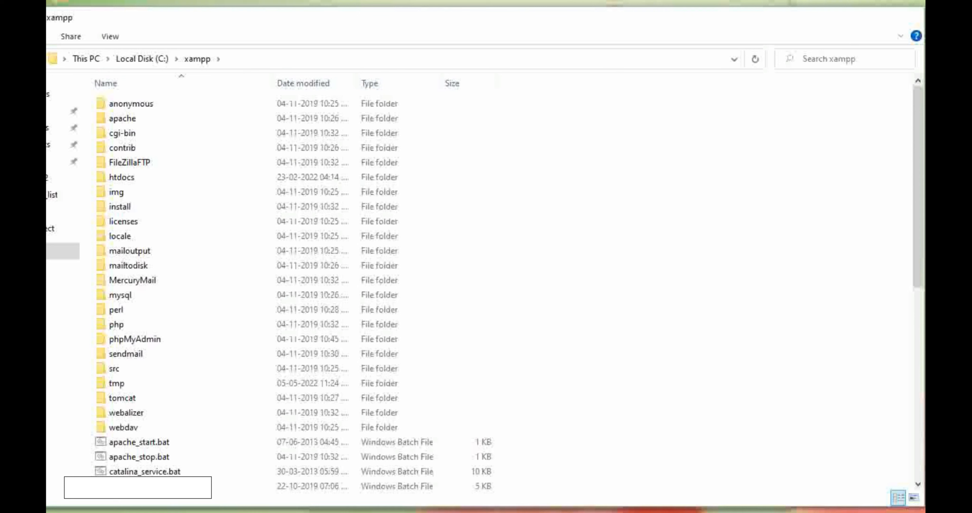
pyautogui.doubleClick(136, 177)
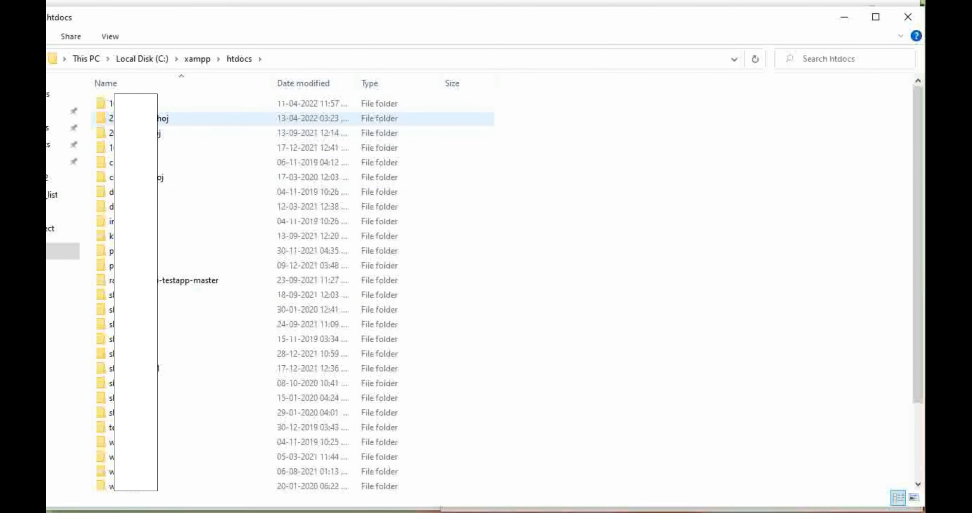
# - Create a new folder in htdocs and name it my_first_wordpress
pyautogui.rightClick(515, 215)
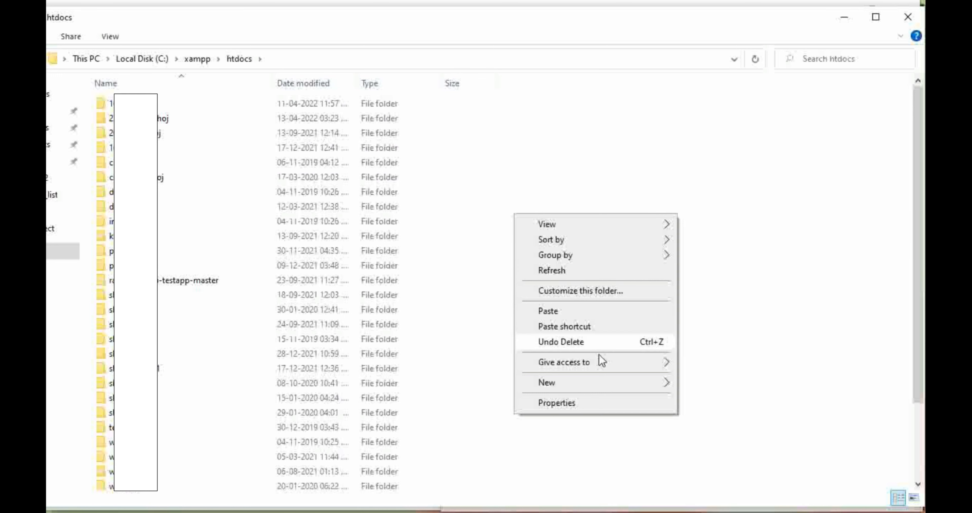
pyautogui.moveTo(629, 384)
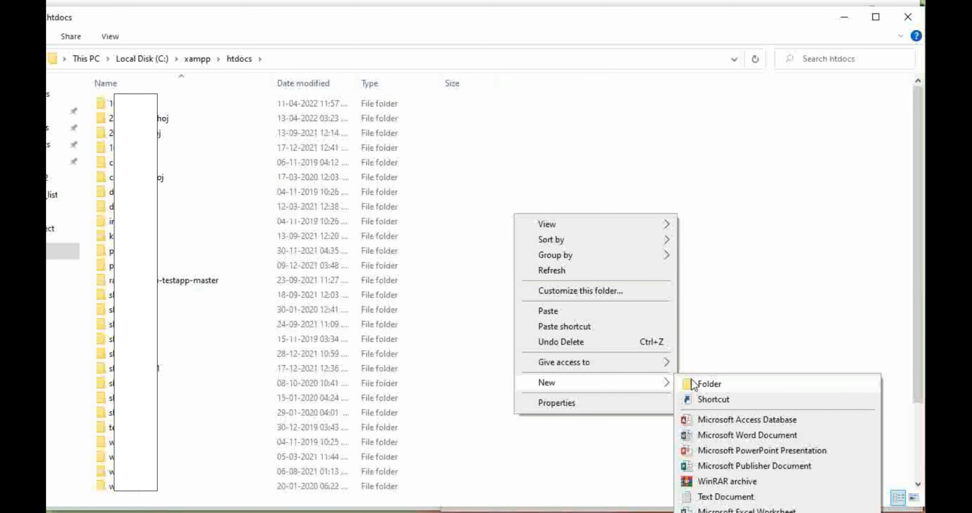
pyautogui.click(693, 385)
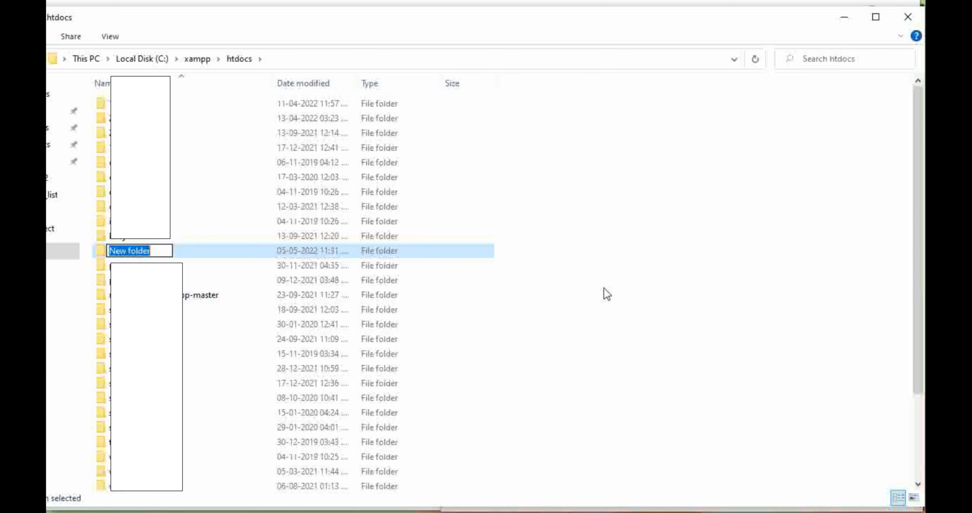
pyautogui.write('my_first_wordpress')
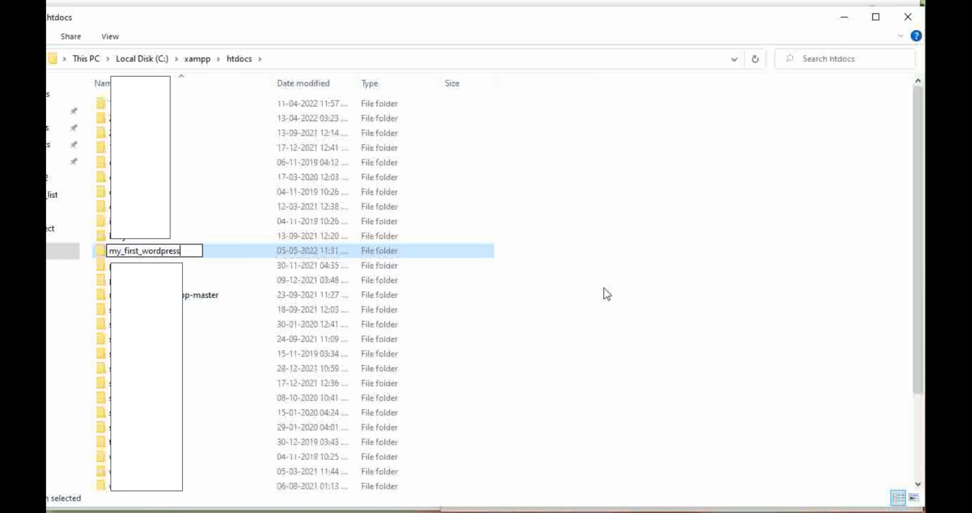
# - Copy the new folder's name text, confirm the name and open the my_first_wordpress folder
pyautogui.hotkey('ctrl', 'a')
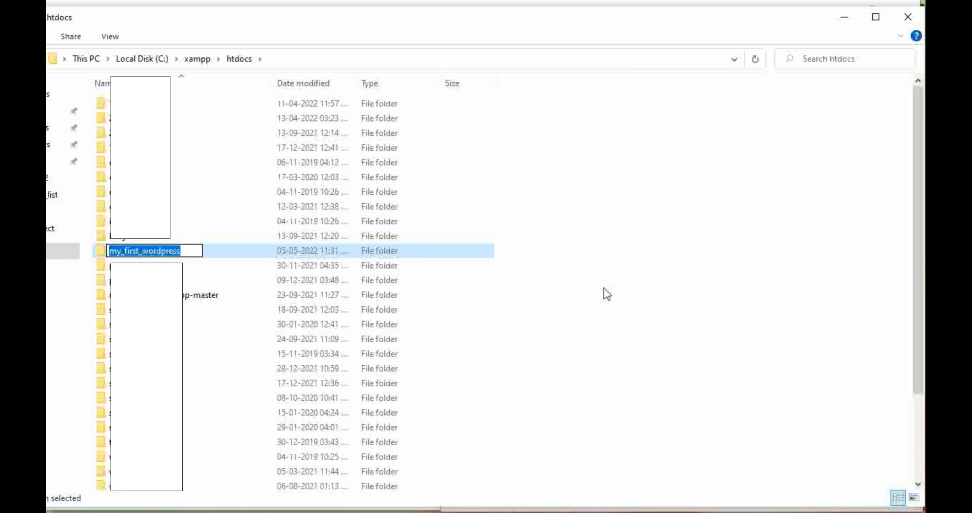
pyautogui.rightClick(158, 252)
pyautogui.click(191, 296)
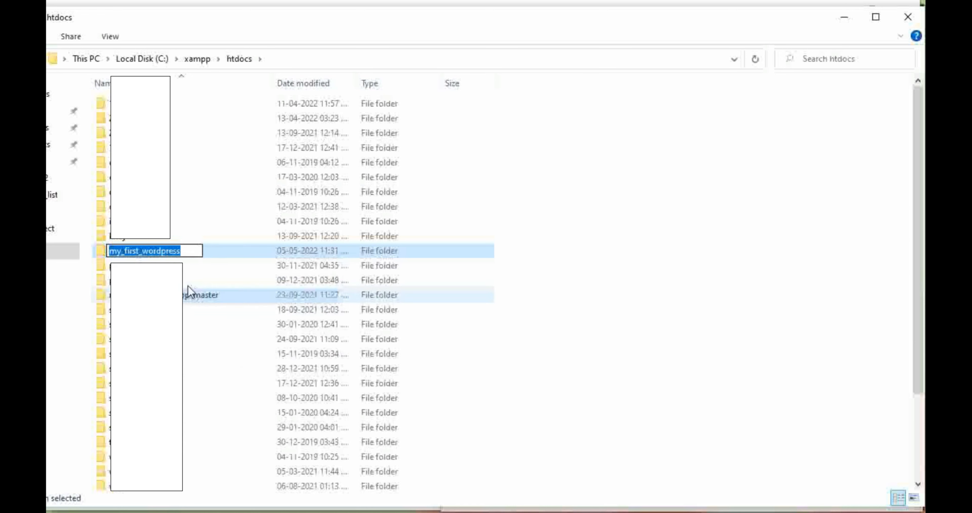
pyautogui.click(220, 252)
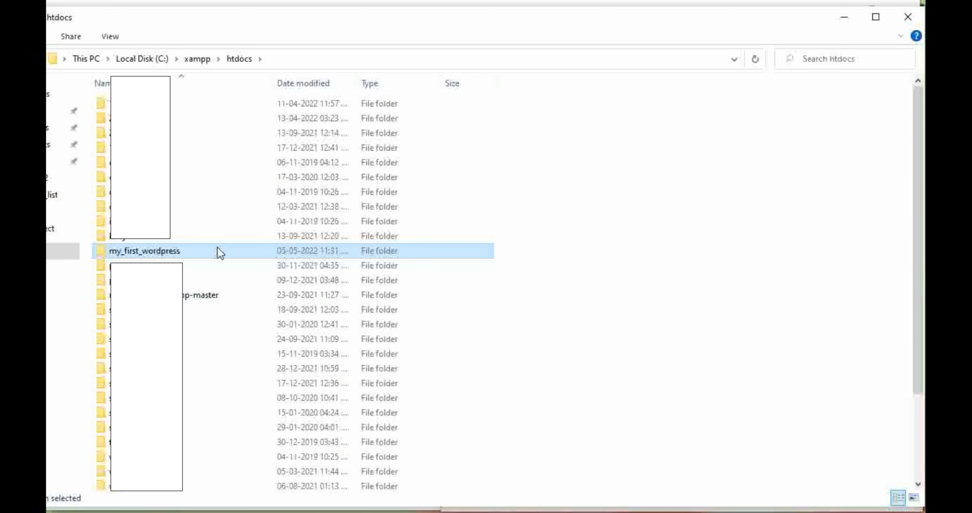
pyautogui.doubleClick(220, 252)
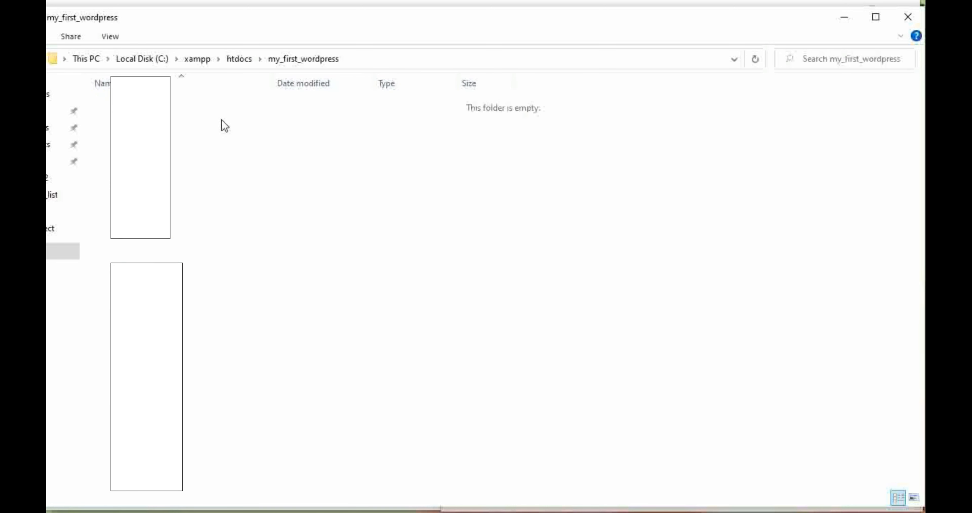
# - Copy all files and folders from the extracted wordpress folder and paste them into the my_first_wordpress folder in htdocs
pyautogui.moveTo(358, 509)
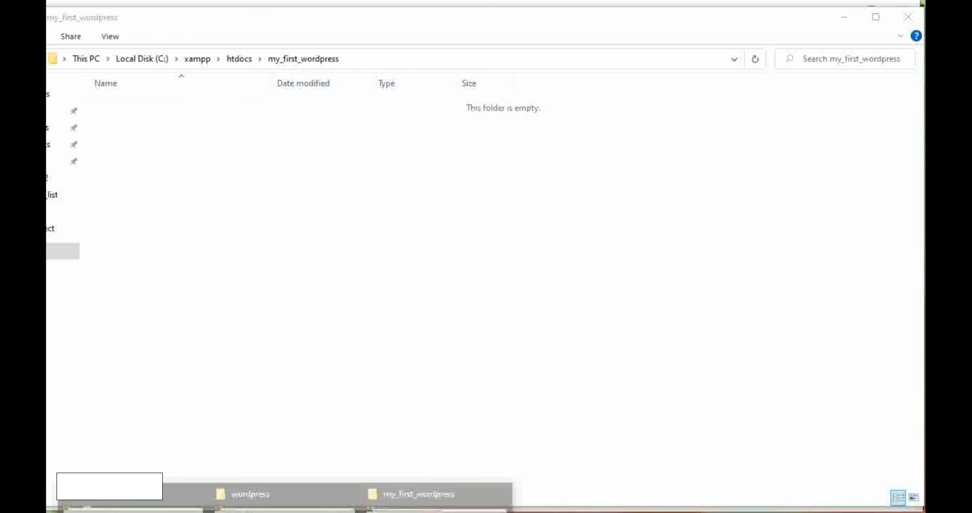
pyautogui.click(286, 492)
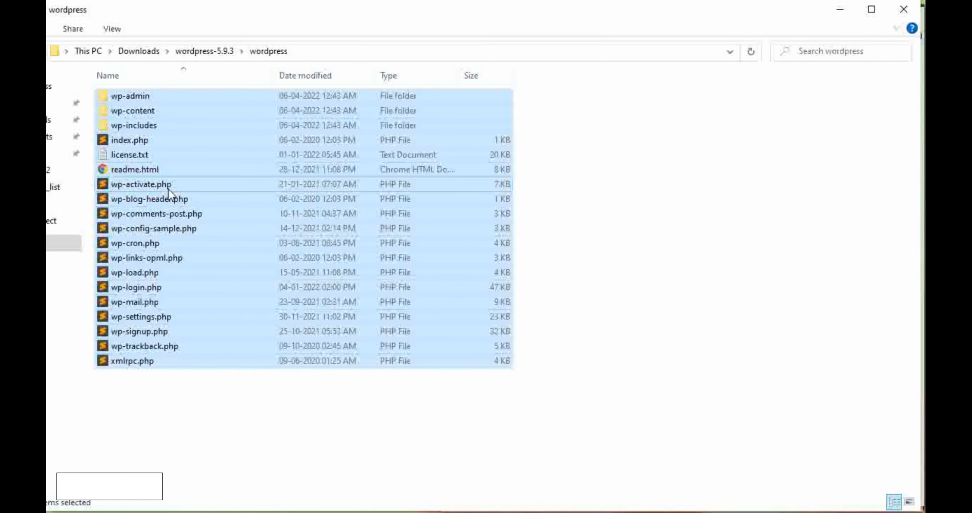
pyautogui.rightClick(168, 189)
pyautogui.click(219, 366)
pyautogui.click(284, 511)
pyautogui.click(419, 494)
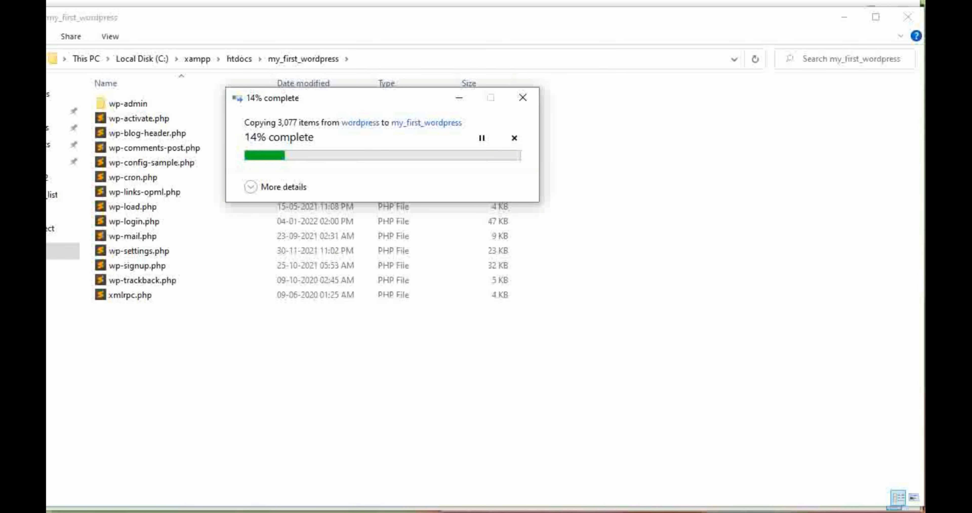
# - Bring up the XAMPP Control Panel and switch to the Chrome window with the WordPress download page
pyautogui.click(382, 502)
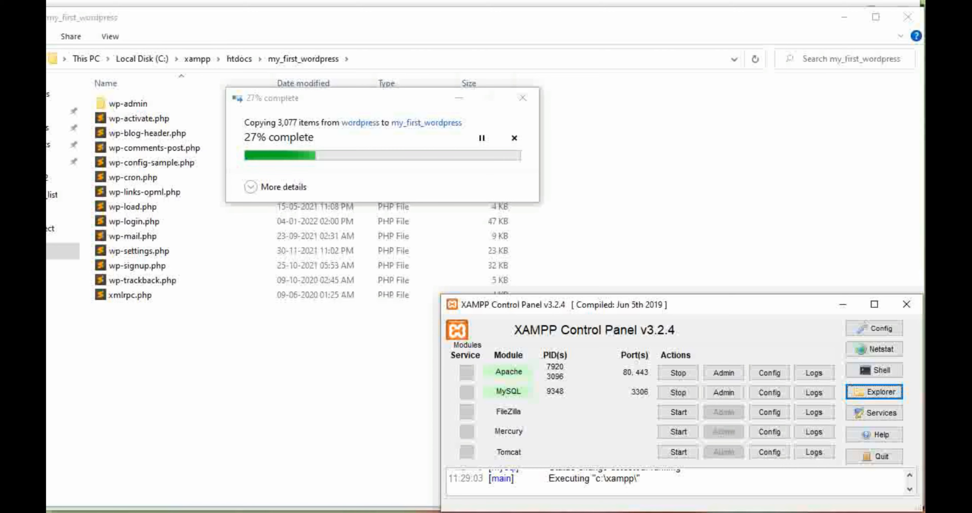
pyautogui.click(284, 511)
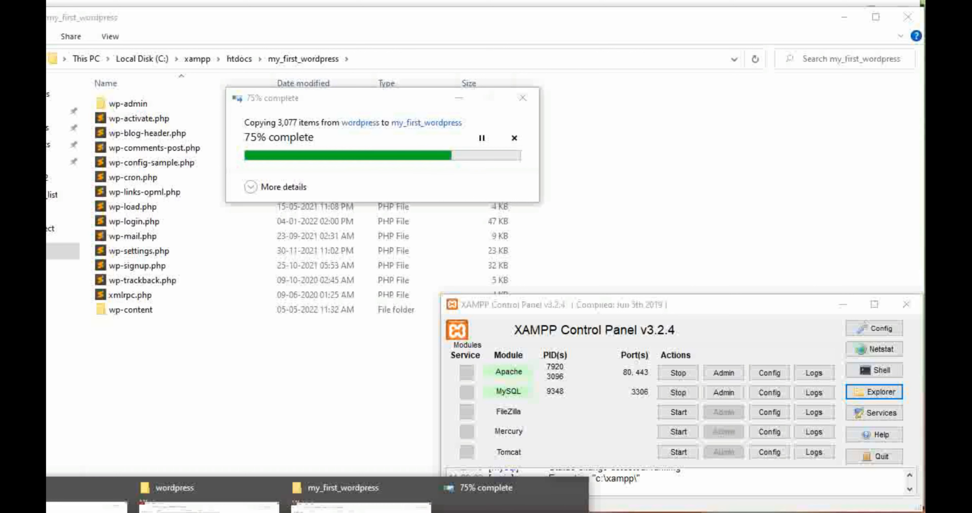
pyautogui.moveTo(353, 512)
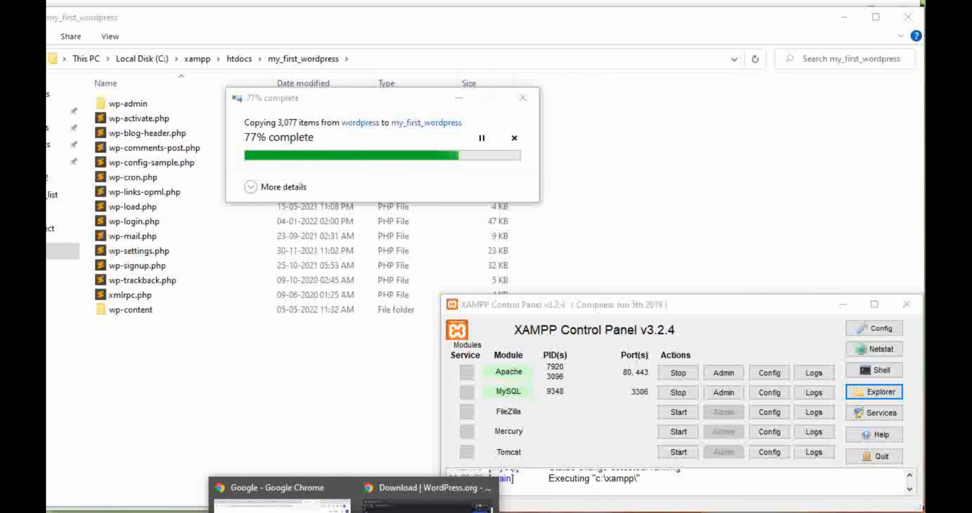
pyautogui.click(458, 508)
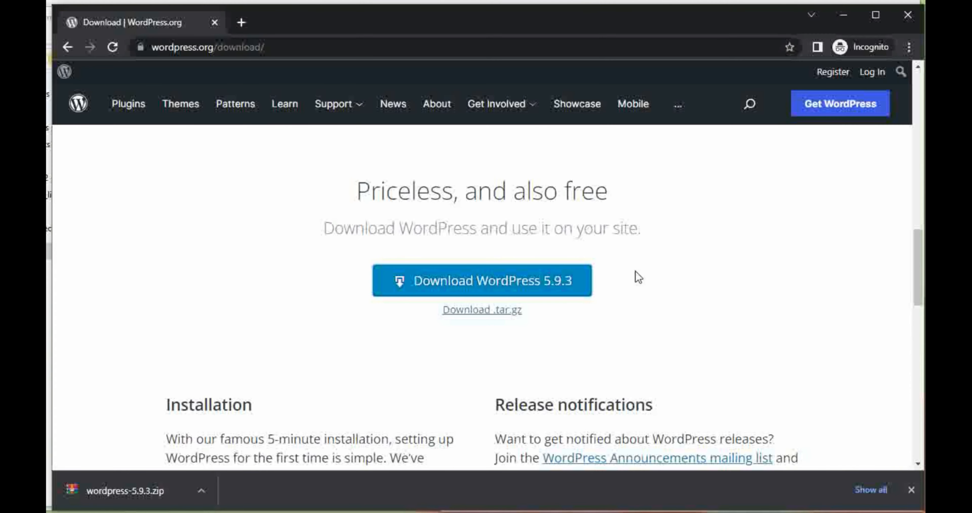
# - Open localhost/my_first_wordpress in a new browser tab
pyautogui.click(241, 22)
pyautogui.write('lo')
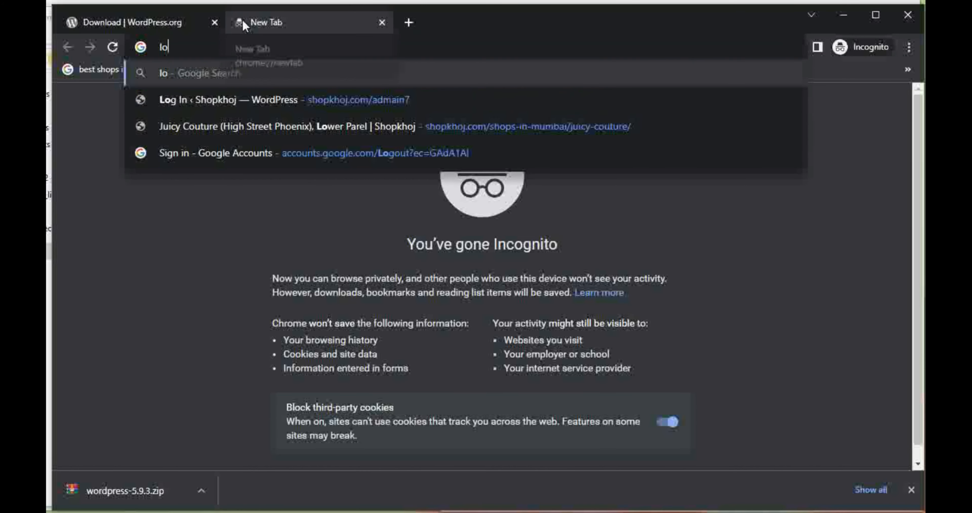
pyautogui.write('calh')
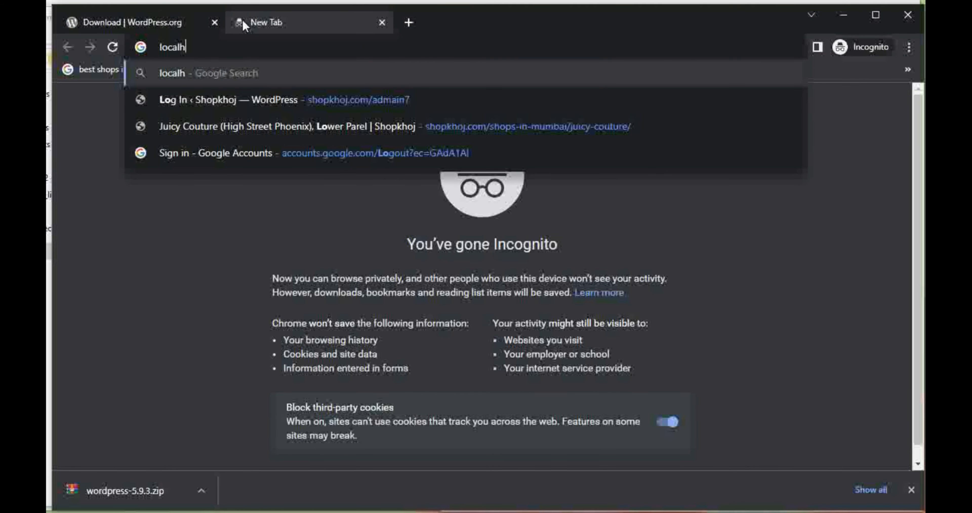
pyautogui.write('ost')
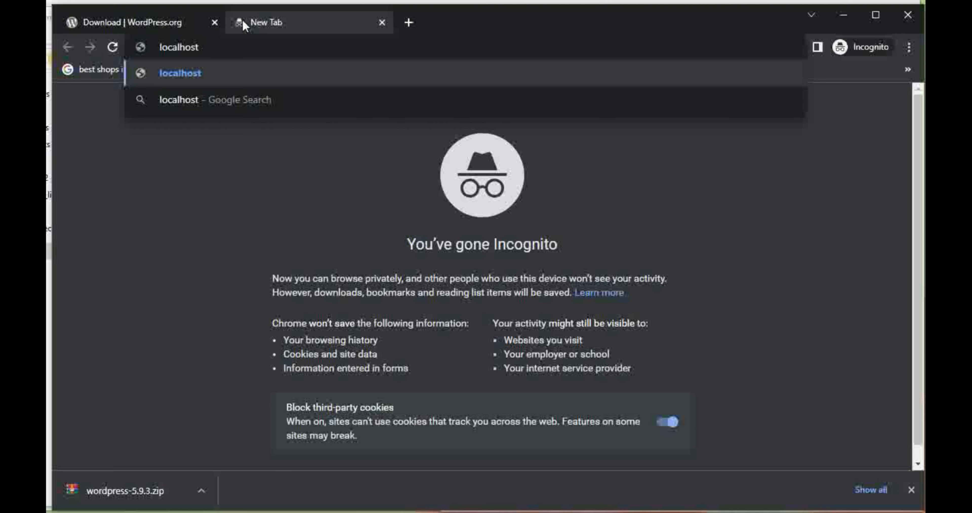
pyautogui.write('/my')
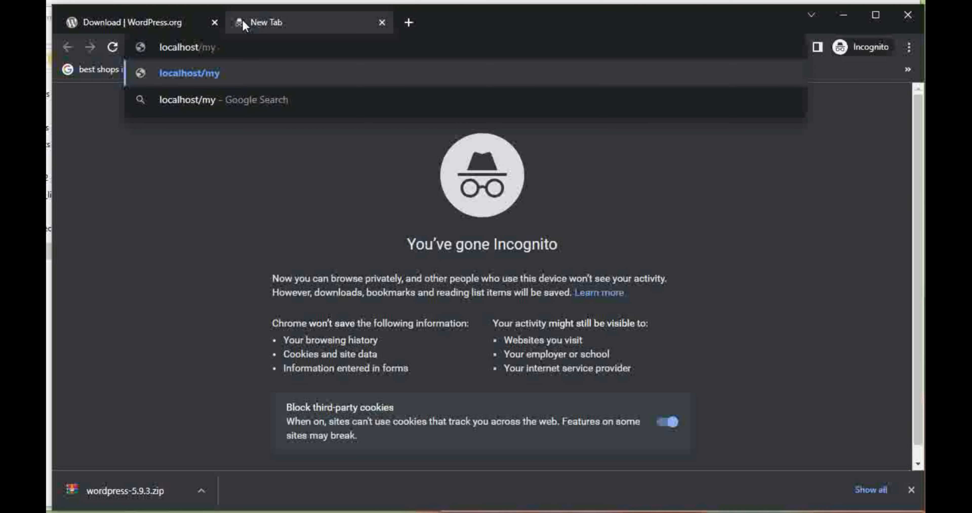
pyautogui.write('_firs')
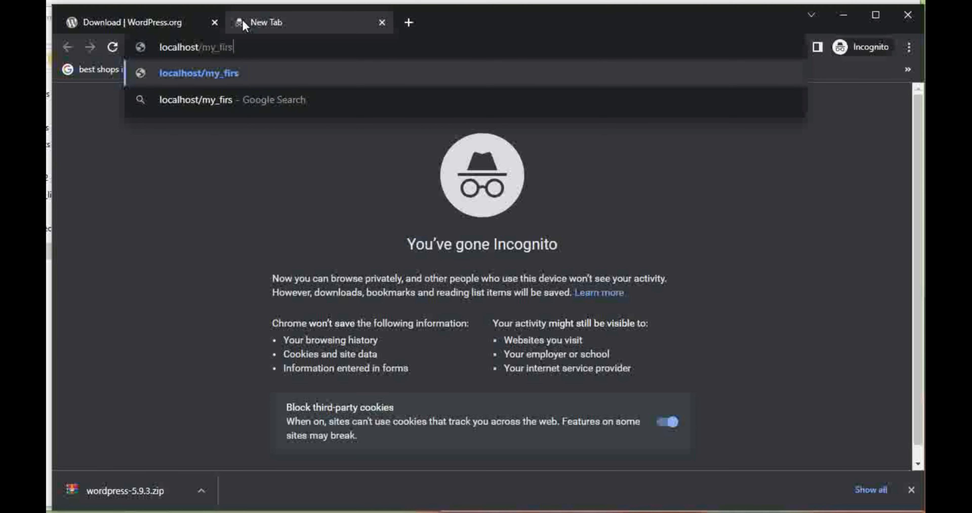
pyautogui.write('t')
pyautogui.write('_word')
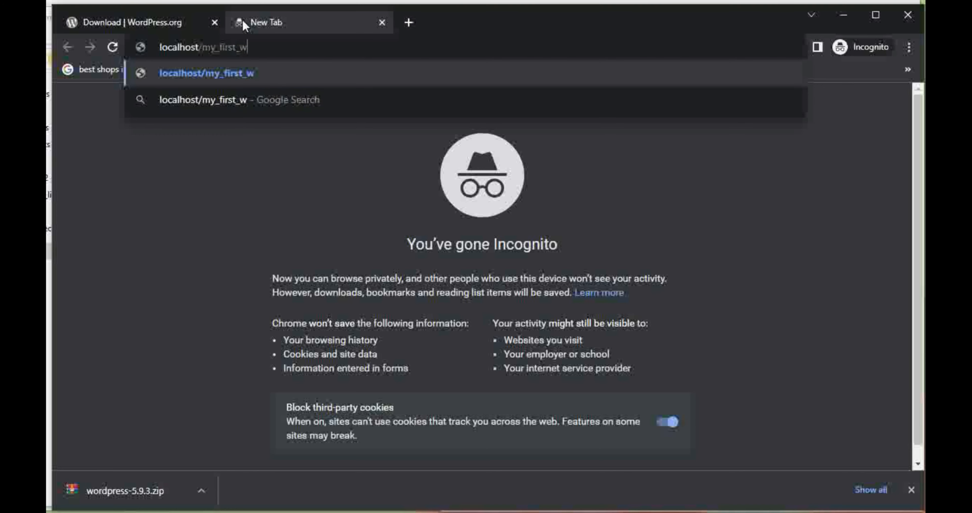
pyautogui.write('ess')
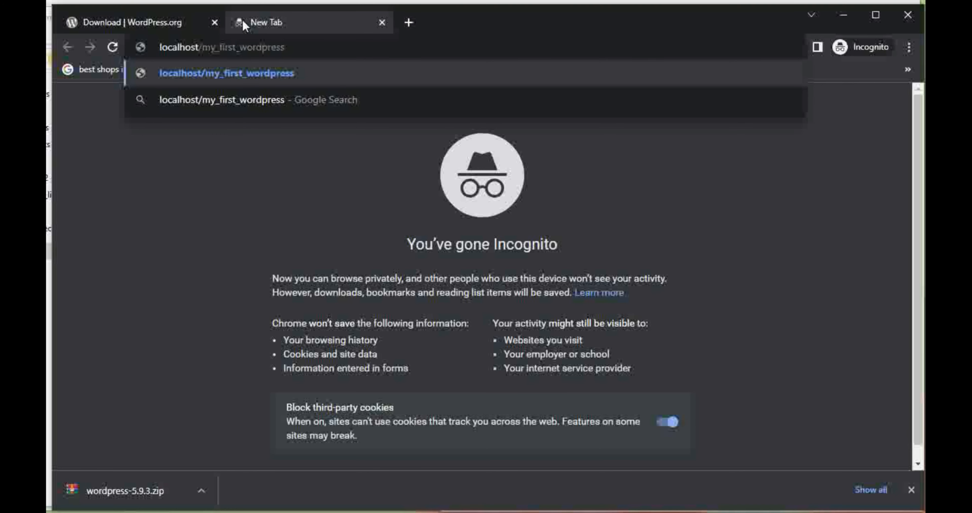
pyautogui.press('Return')
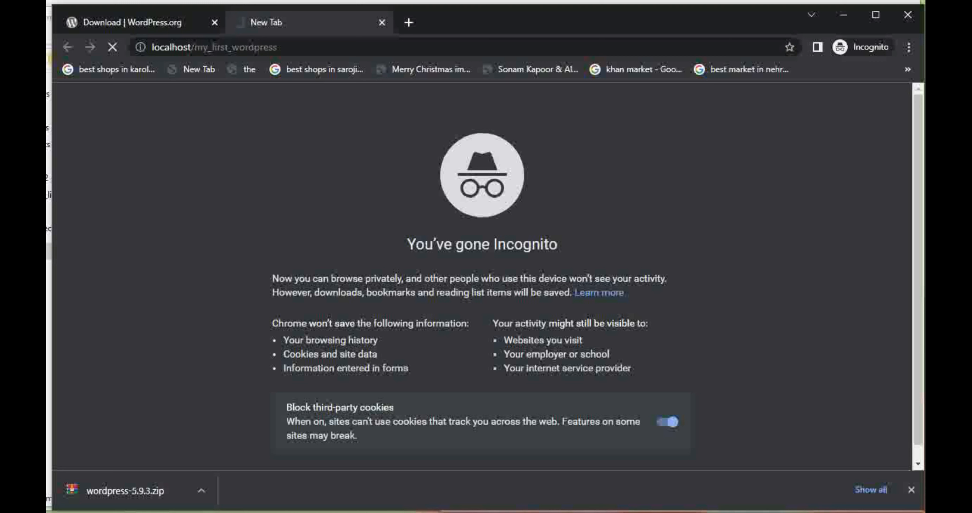
# - Check the my_first_wordpress folder and continue the WordPress installation with English (United States) as the language
pyautogui.moveTo(285, 512)
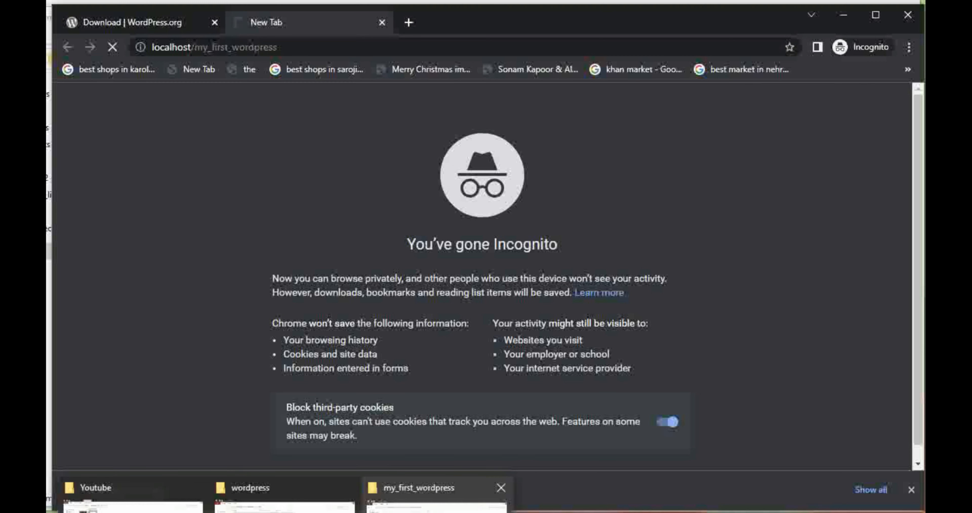
pyautogui.click(428, 510)
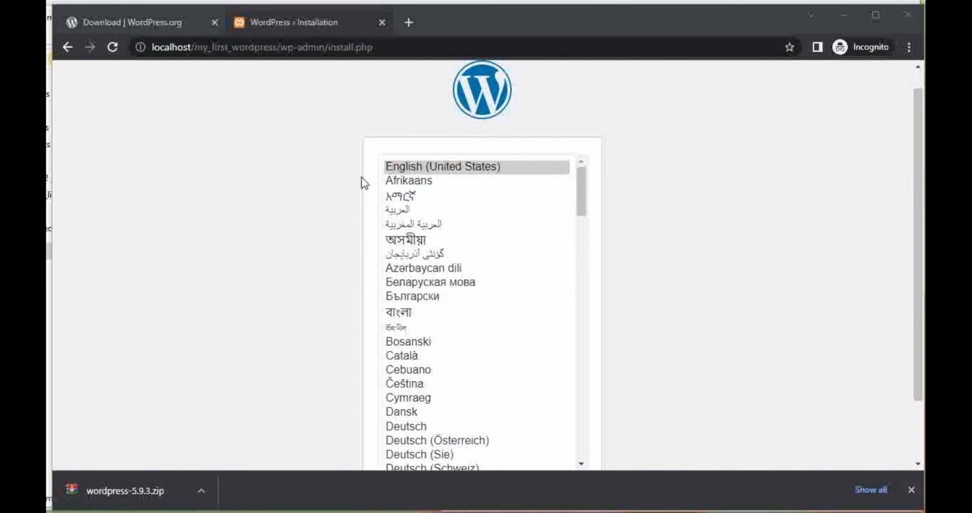
pyautogui.scroll(-2, 299, 186)
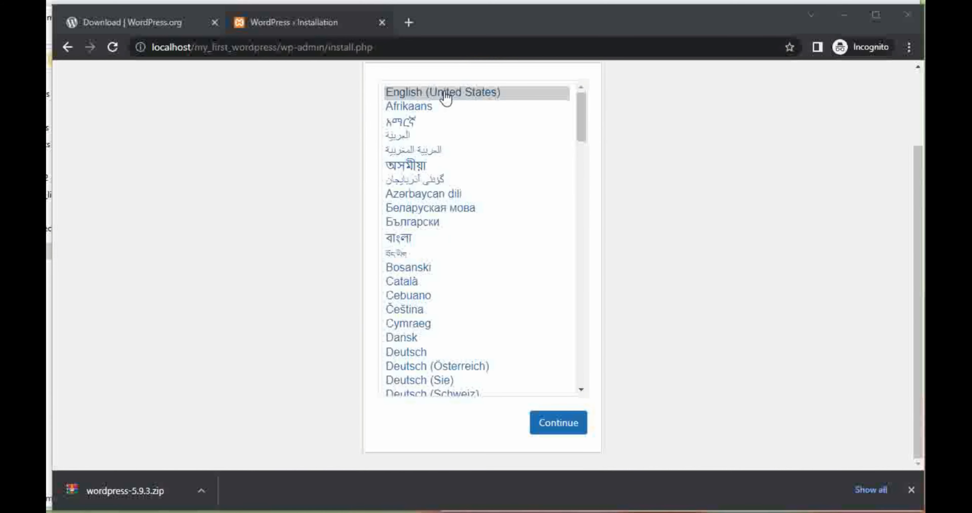
pyautogui.click(561, 430)
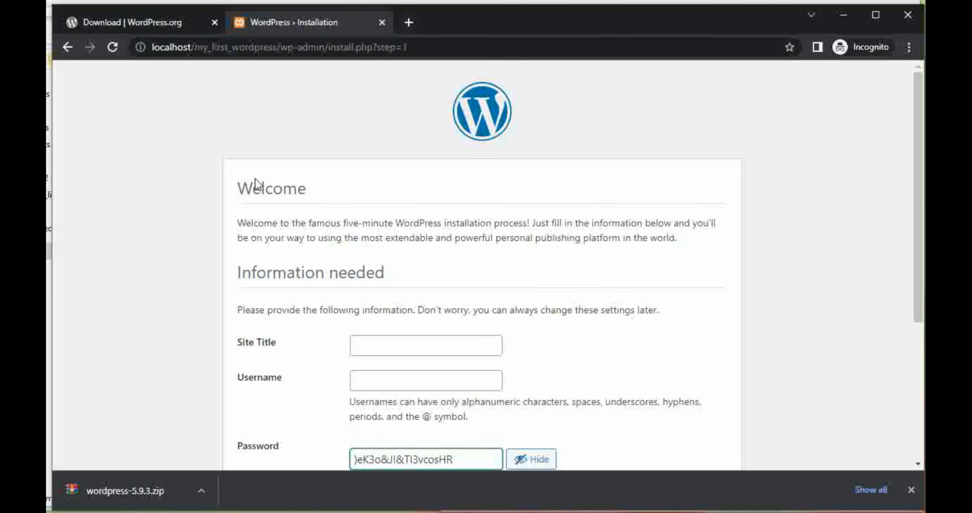
# - Look through the installation form's required fields and set the site title to "My First Wordpress"
pyautogui.scroll(-3, 256, 185)
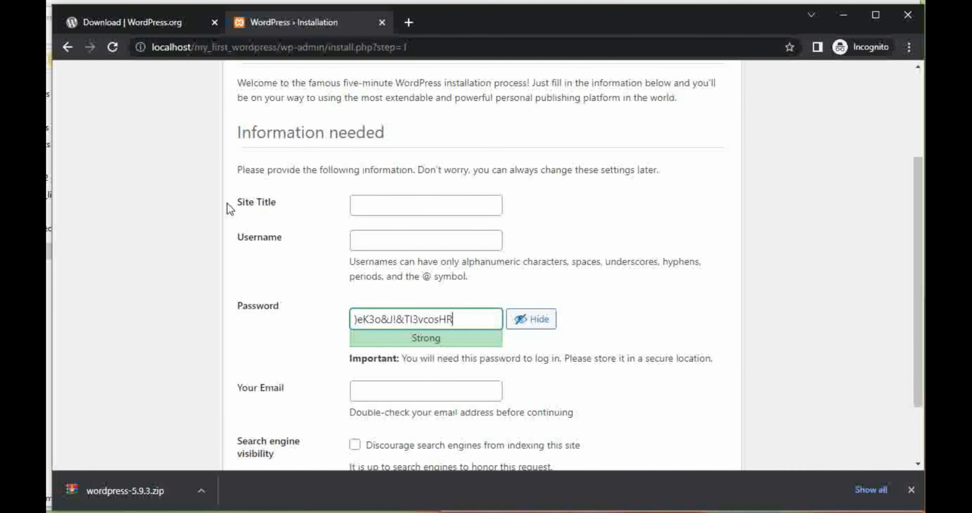
pyautogui.moveTo(230, 203); pyautogui.dragTo(259, 221)
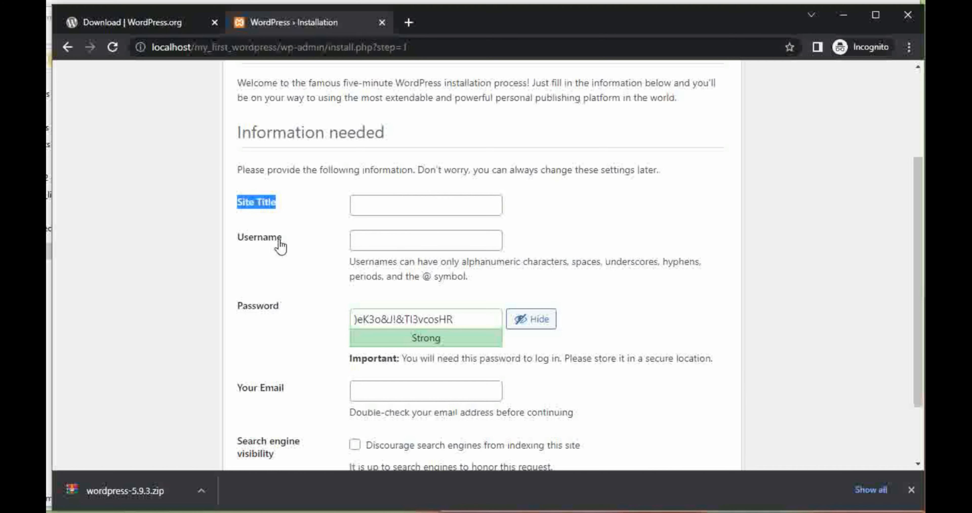
pyautogui.scroll(-2, 249, 348)
pyautogui.scroll(2, 247, 339)
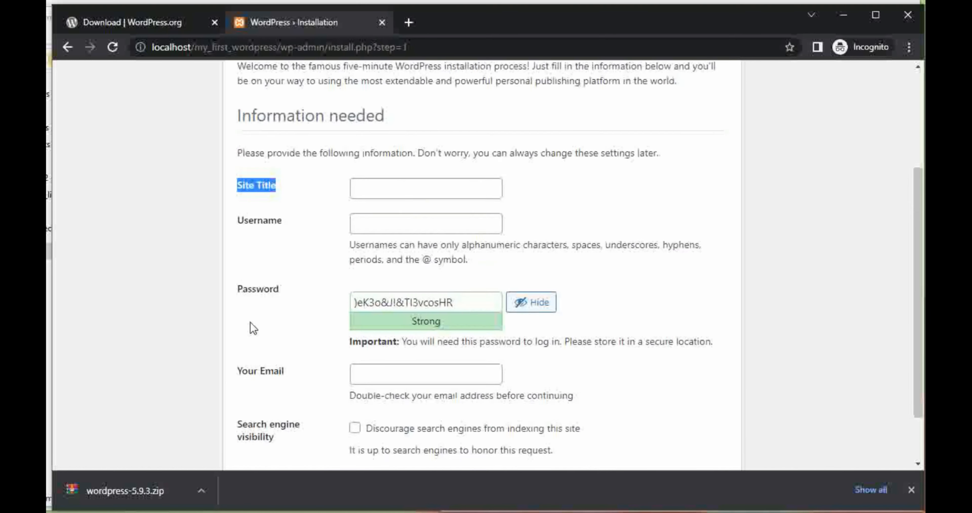
pyautogui.click(383, 196)
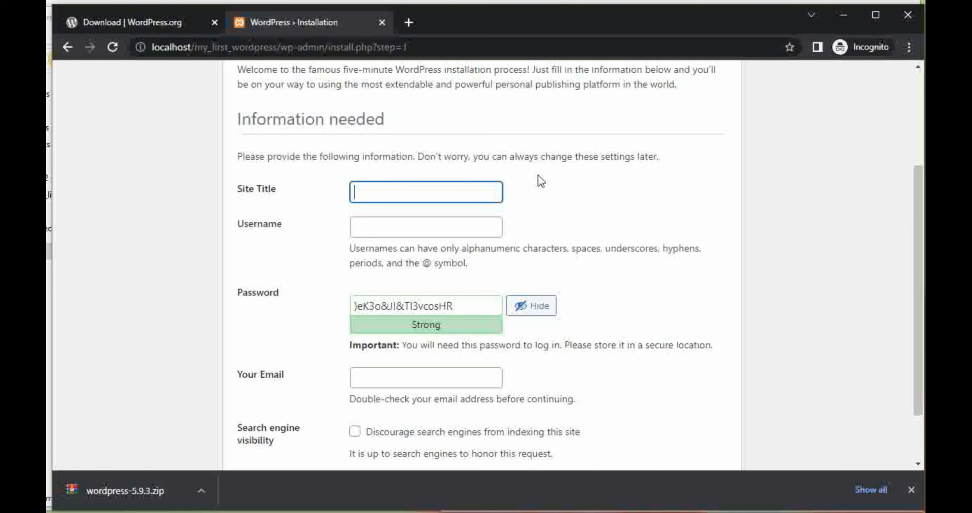
pyautogui.write('My First Wordpress')
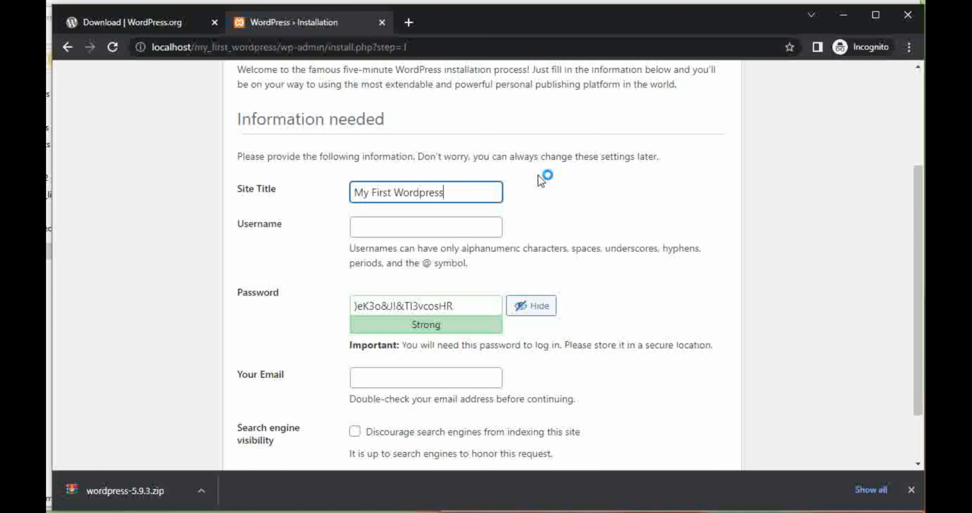
# - Set the username to admin, replace the generated password with a custom account password and hide it
pyautogui.click(445, 229)
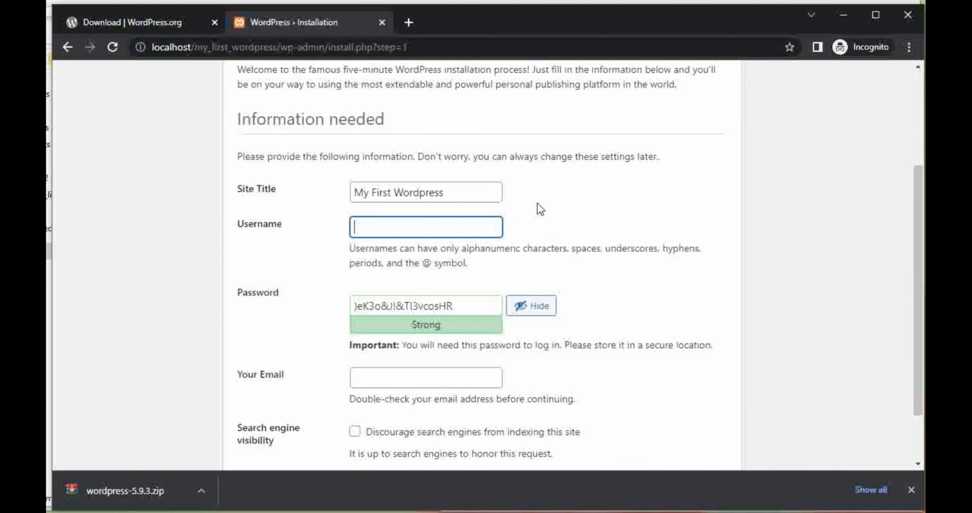
pyautogui.write('admin')
pyautogui.moveTo(457, 306); pyautogui.dragTo(278, 281)
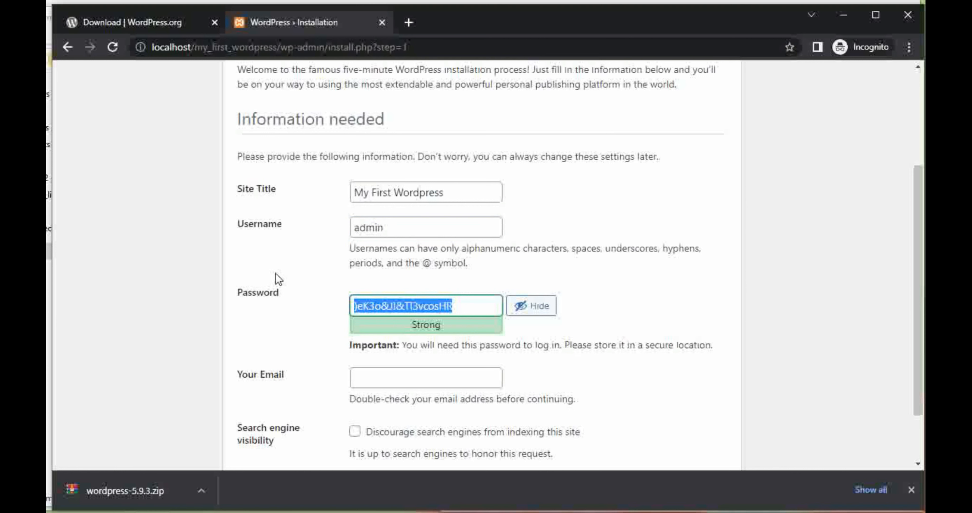
pyautogui.write('admin')
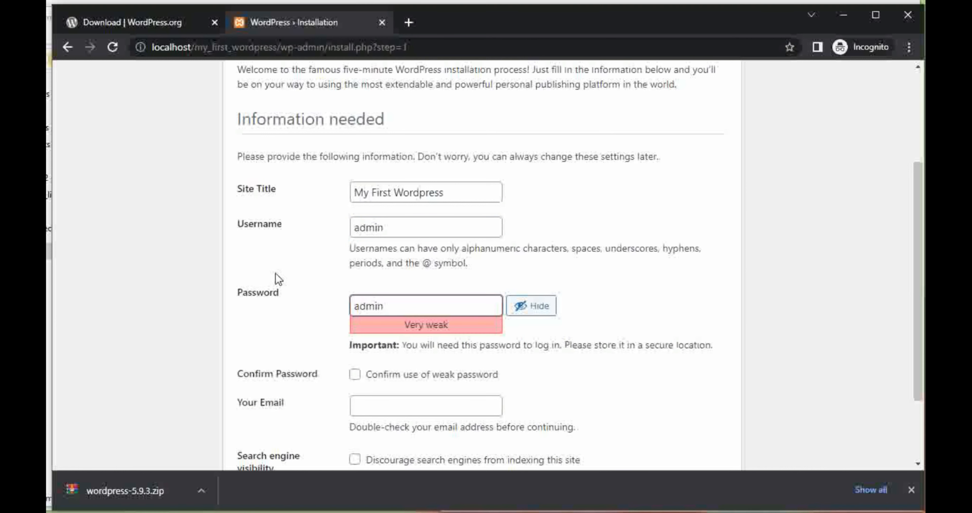
pyautogui.click(526, 310)
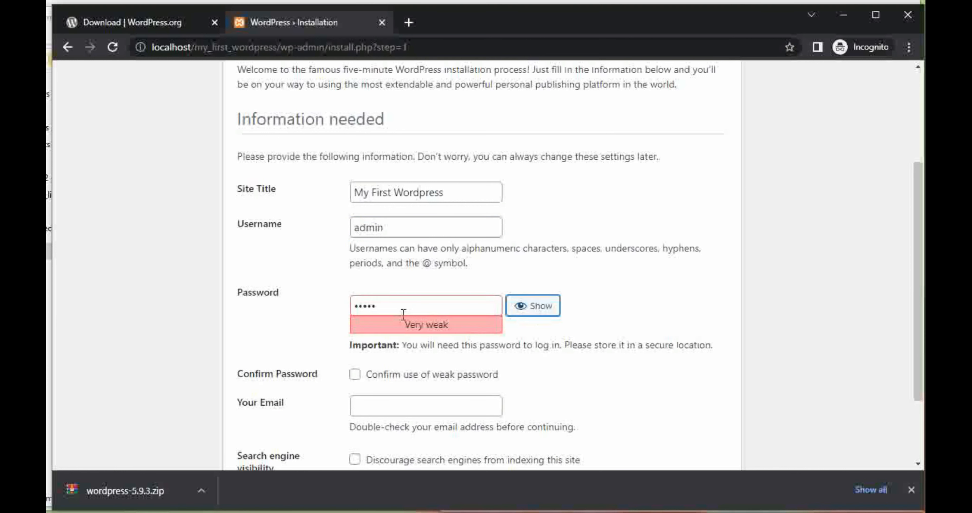
# - Re-enter the account password in the Password field and confirm the use of a weak password
pyautogui.moveTo(403, 311); pyautogui.dragTo(282, 317)
pyautogui.write('adm')
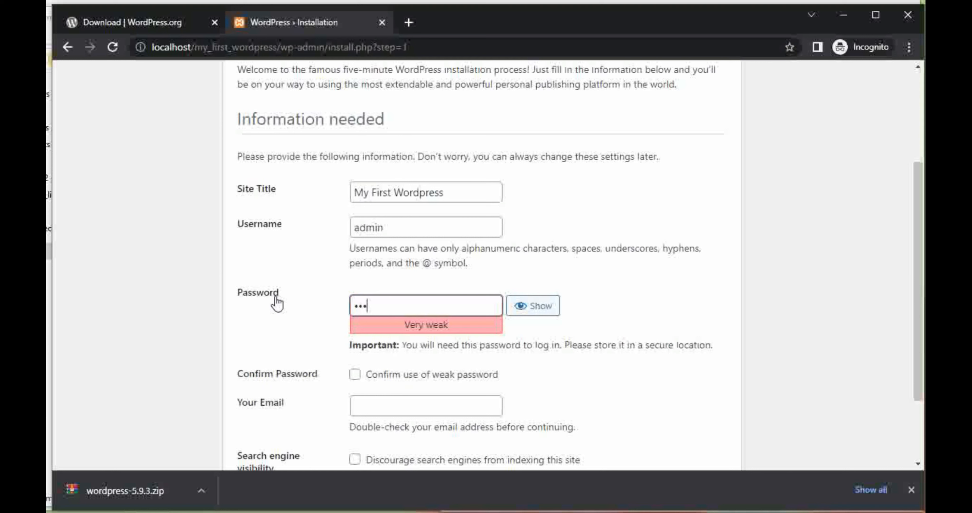
pyautogui.write('in')
pyautogui.click(354, 374)
# - Fill in the administrator's email address and run the WordPress installation
pyautogui.scroll(-3, 379, 337)
pyautogui.click(385, 307)
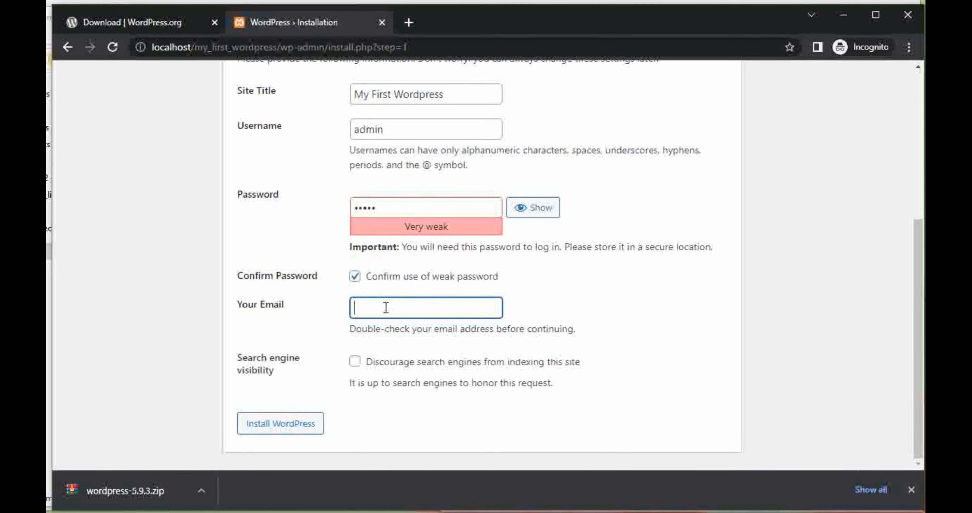
pyautogui.write('d')
pyautogui.write('har')
pyautogui.press('BackSpace')
pyautogui.press('BackSpace')
pyautogui.press('BackSpace')
pyautogui.press('BackSpace')
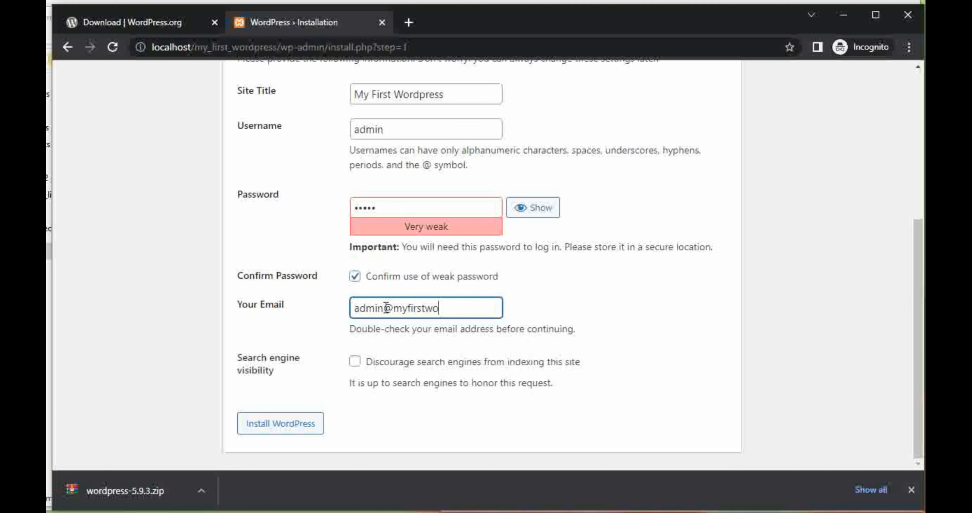
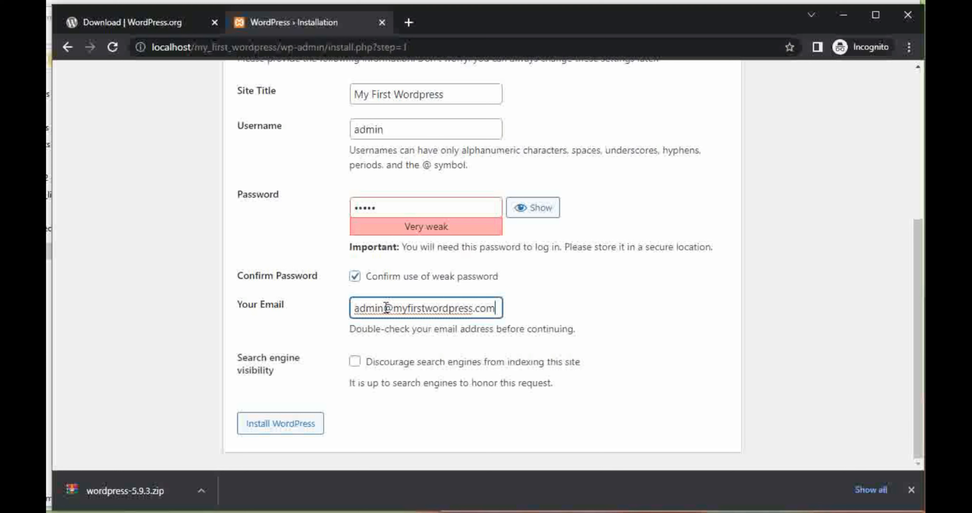
pyautogui.click(306, 430)
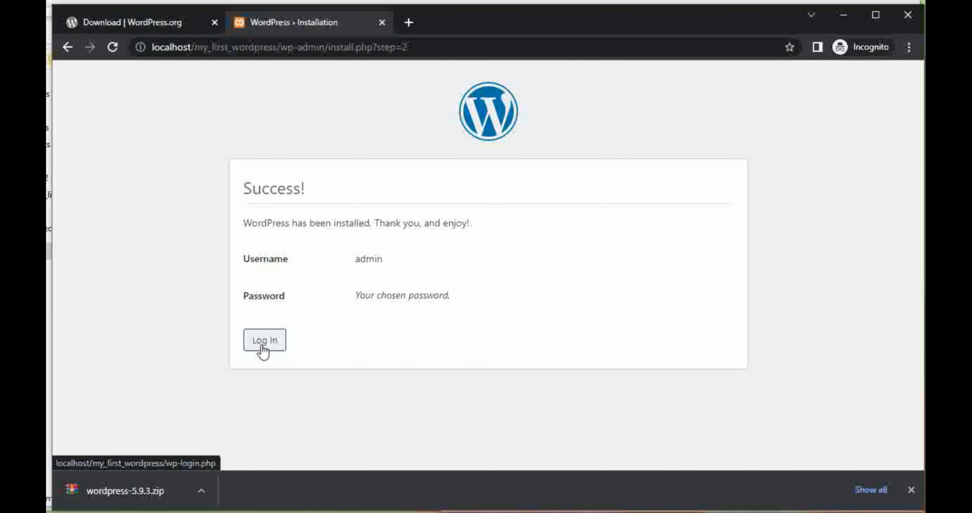
# - Proceed from the finished installation to the login page and log in as admin with the account password
pyautogui.click(263, 347)
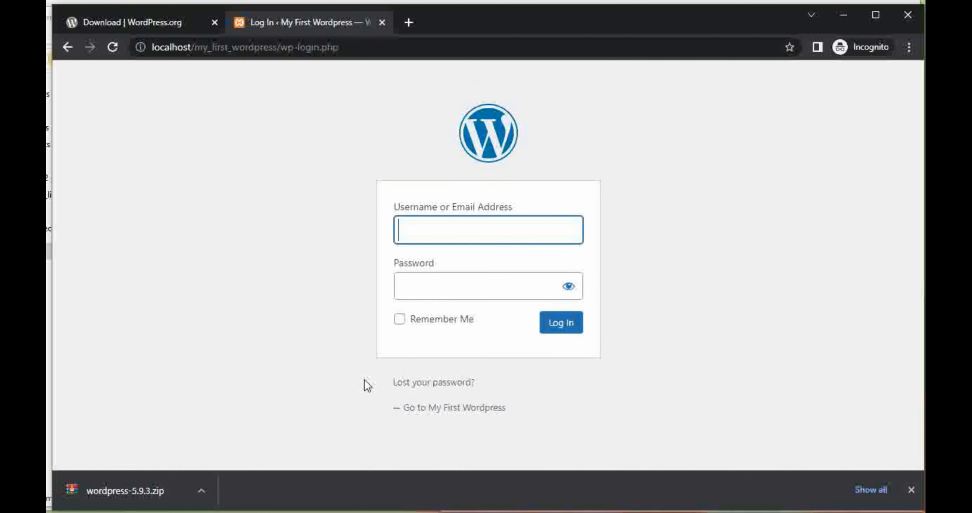
pyautogui.click(460, 229)
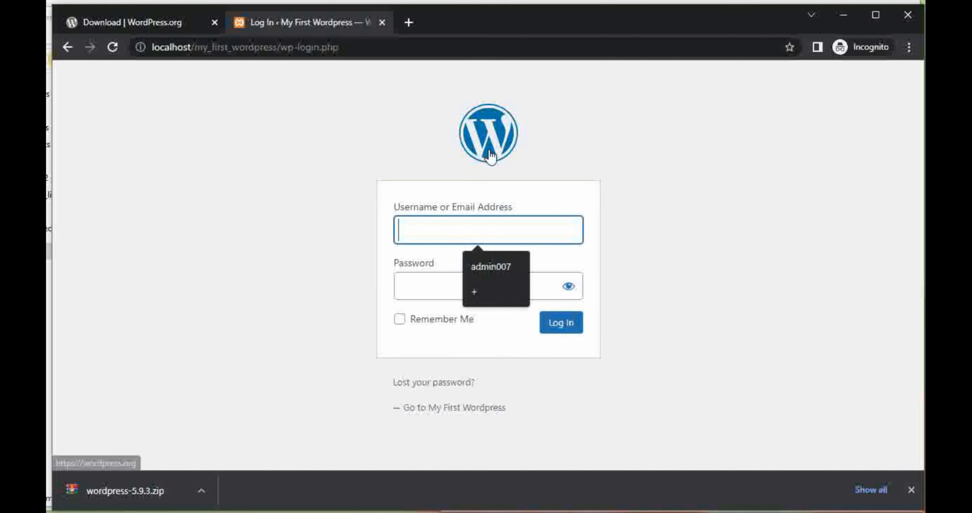
pyautogui.write('ad')
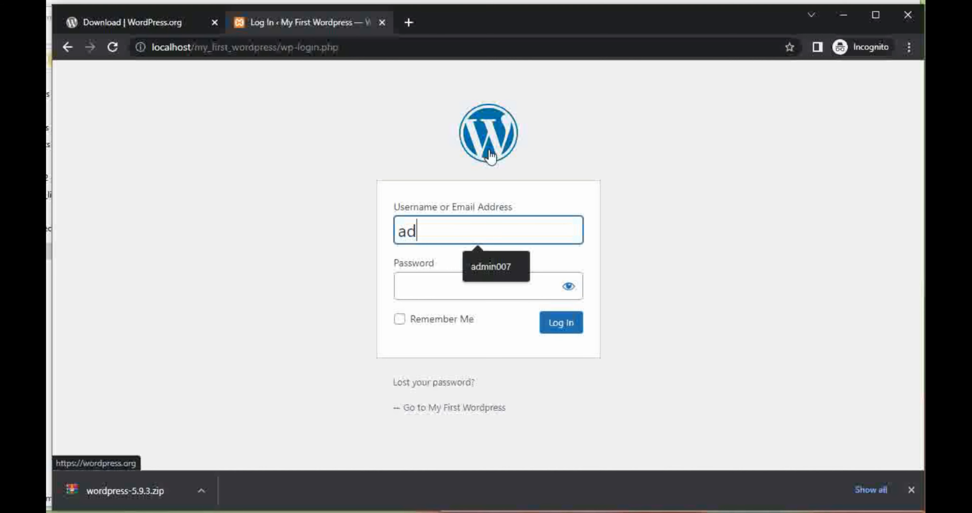
pyautogui.write('min')
pyautogui.press('Tab')
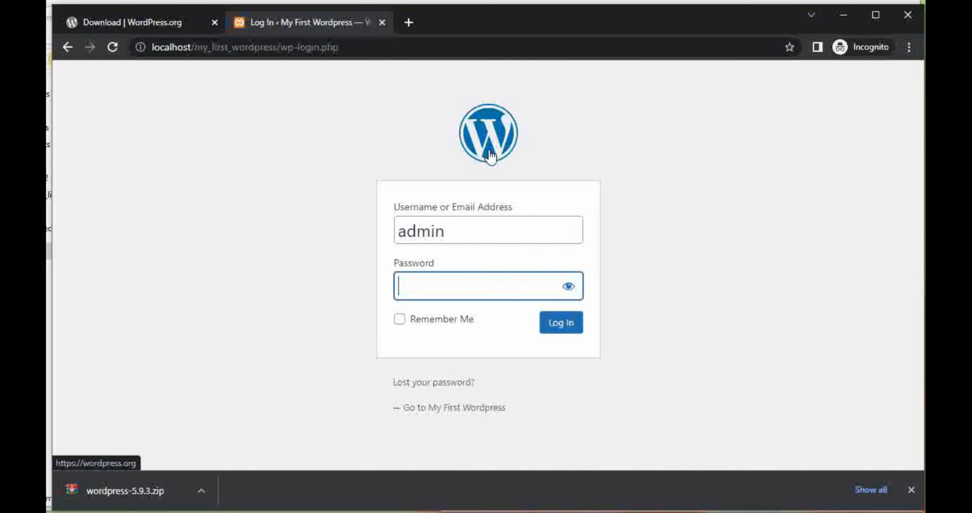
pyautogui.write('admin')
pyautogui.click(565, 325)
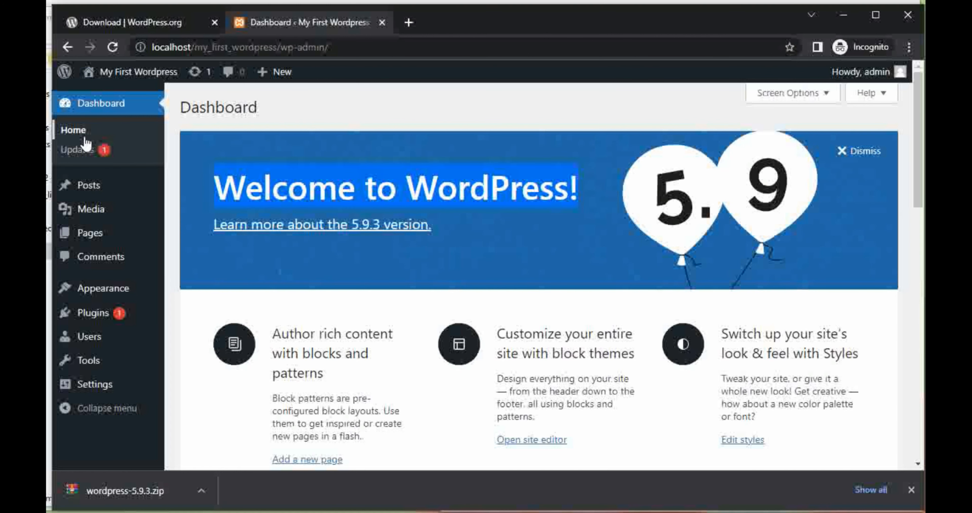
pyautogui.moveTo(78, 194)
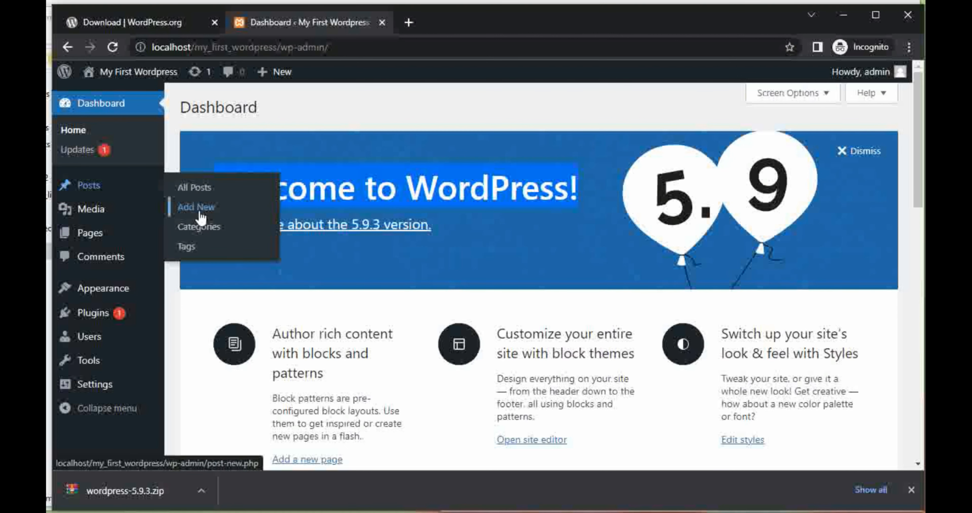
pyautogui.moveTo(94, 214)
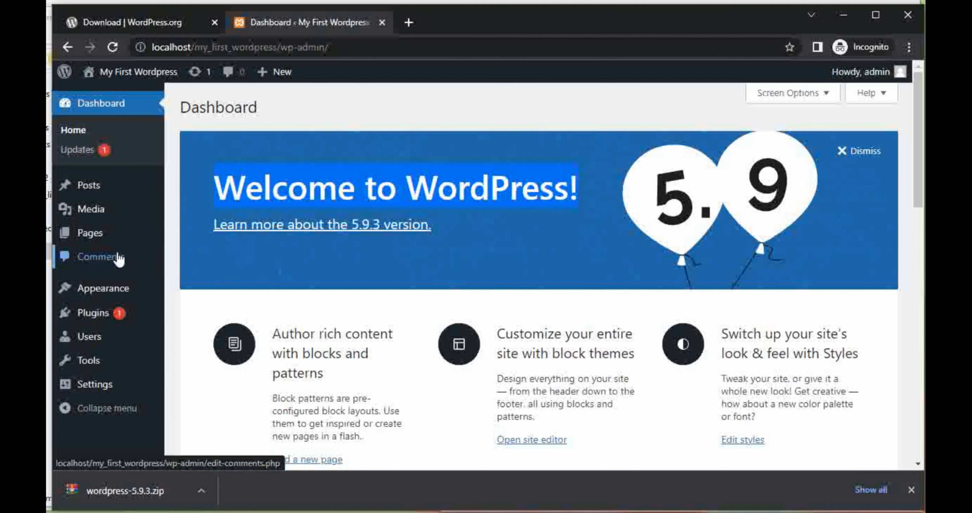
pyautogui.moveTo(130, 290)
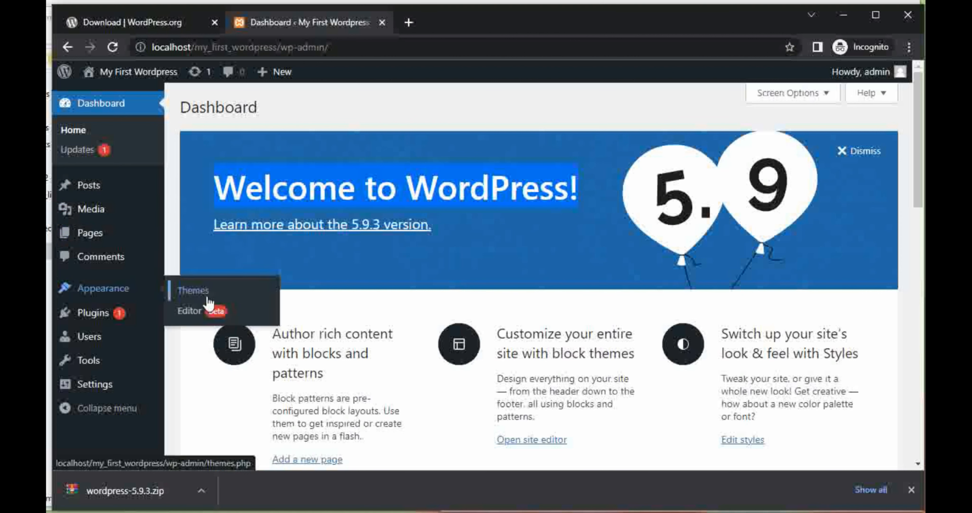
pyautogui.moveTo(93, 318)
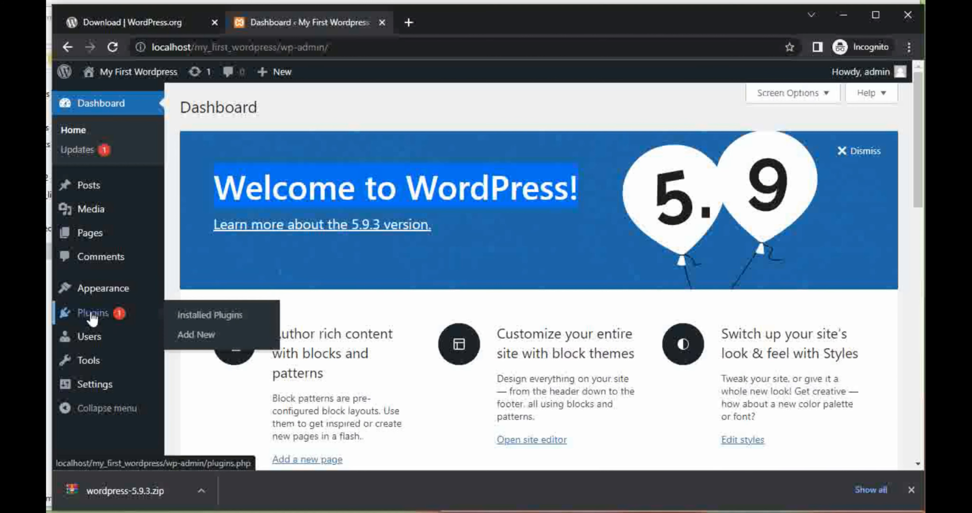
pyautogui.moveTo(93, 349)
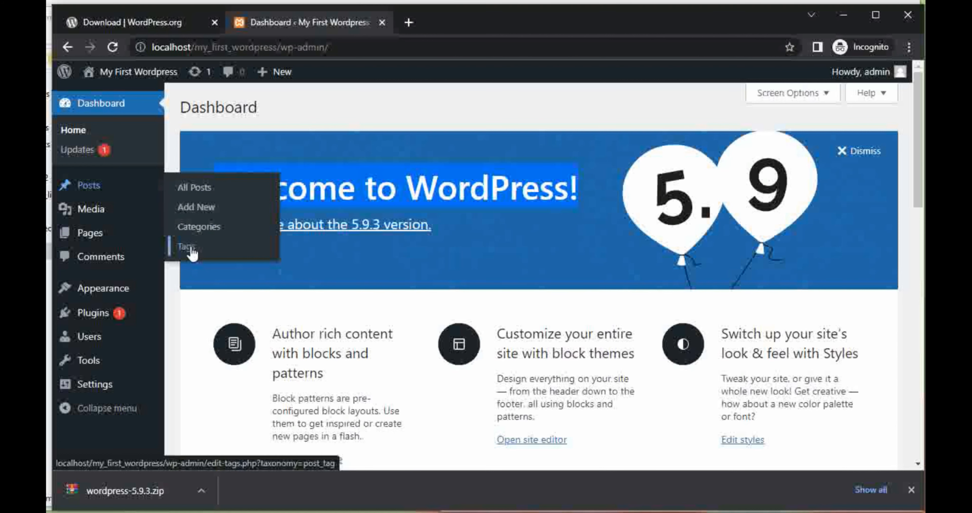
# - Open the My First Wordpress site's public front page in a new browser tab and switch to it
pyautogui.moveTo(121, 76)
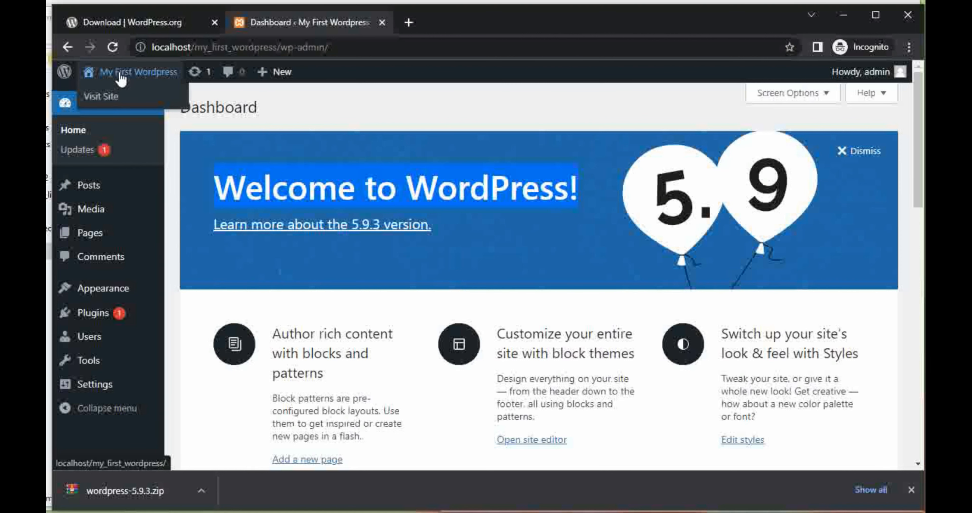
pyautogui.middleClick(105, 98)
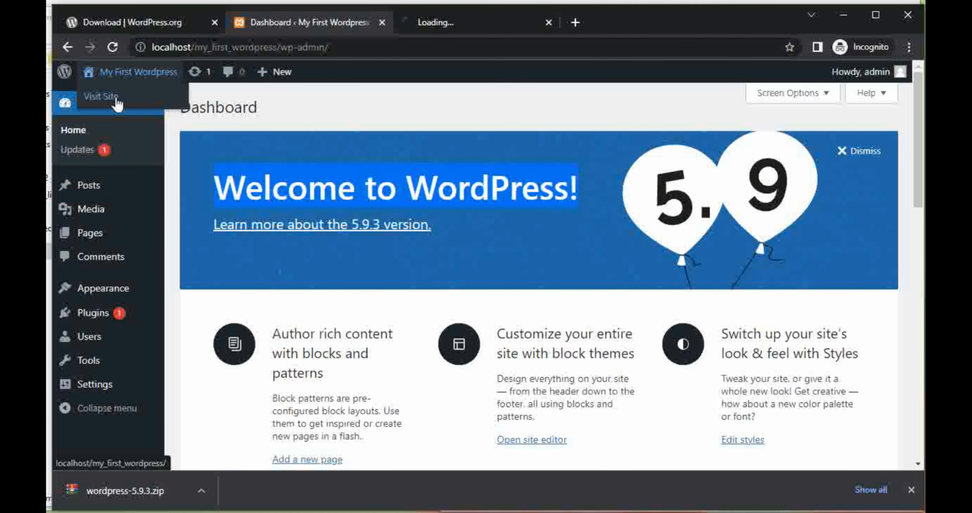
pyautogui.click(438, 23)
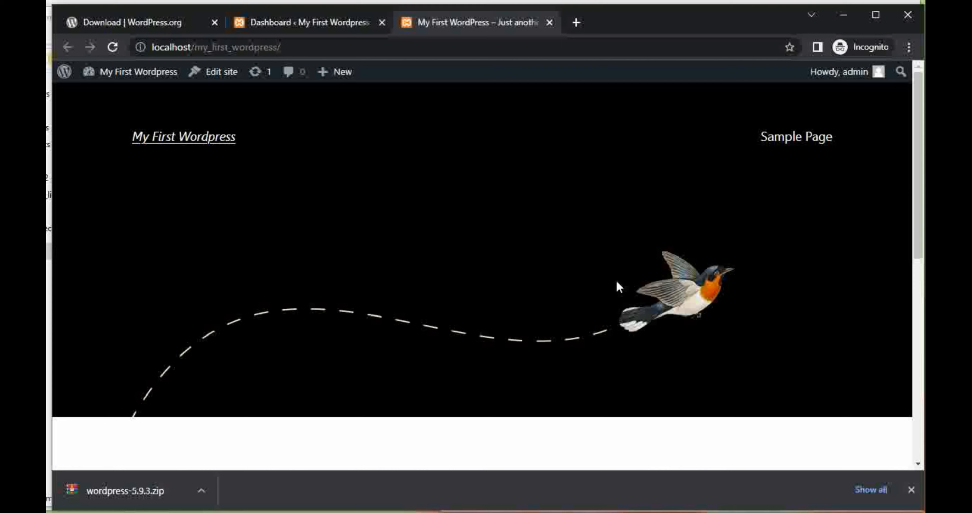
# - Look over the site's front page, including the header with site title and Sample Page link, the first post and the footer
pyautogui.scroll(-10, 617, 282)
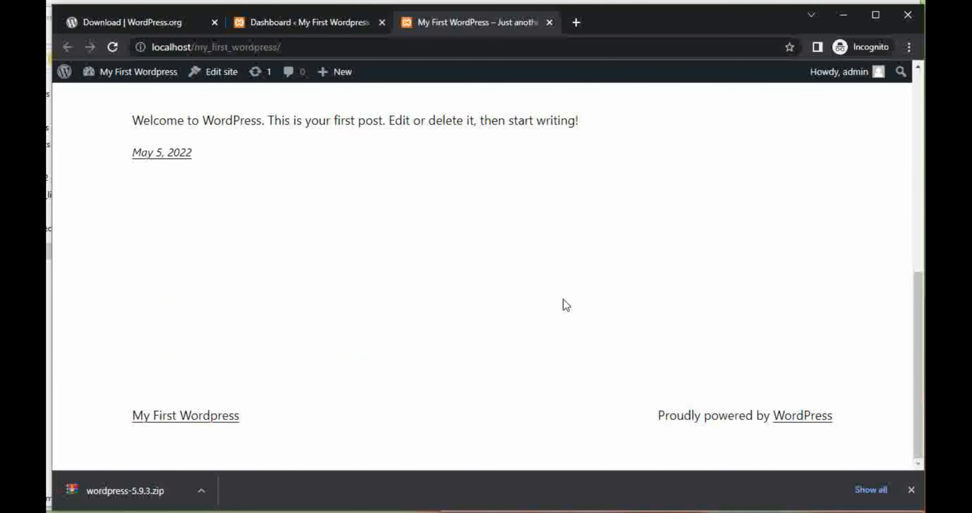
pyautogui.scroll(10, 564, 300)
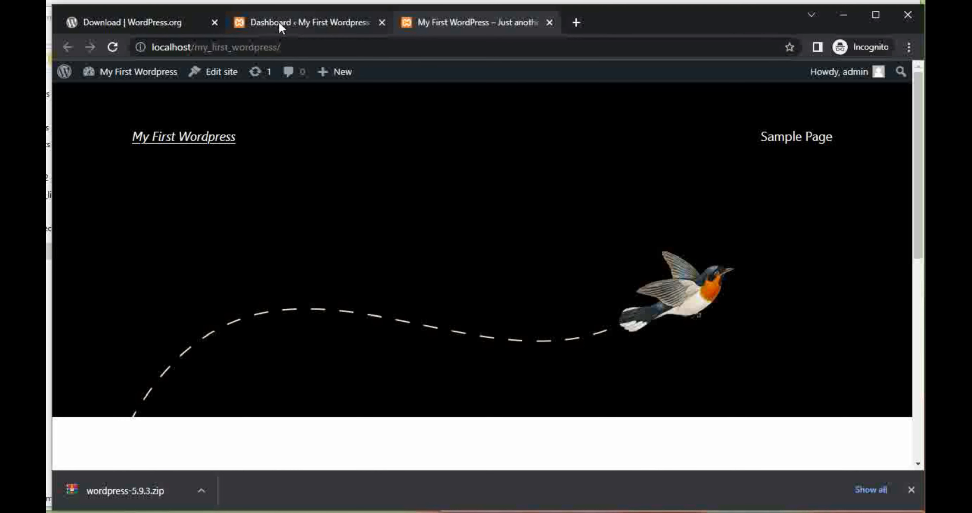
pyautogui.moveTo(118, 138); pyautogui.dragTo(434, 177)
pyautogui.click(695, 144)
pyautogui.moveTo(695, 144); pyautogui.dragTo(774, 160)
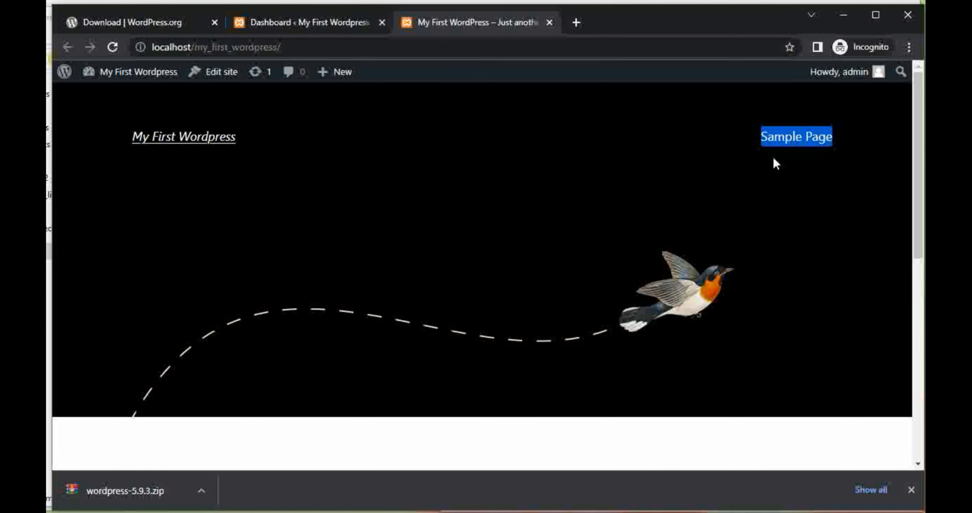
pyautogui.click(775, 160)
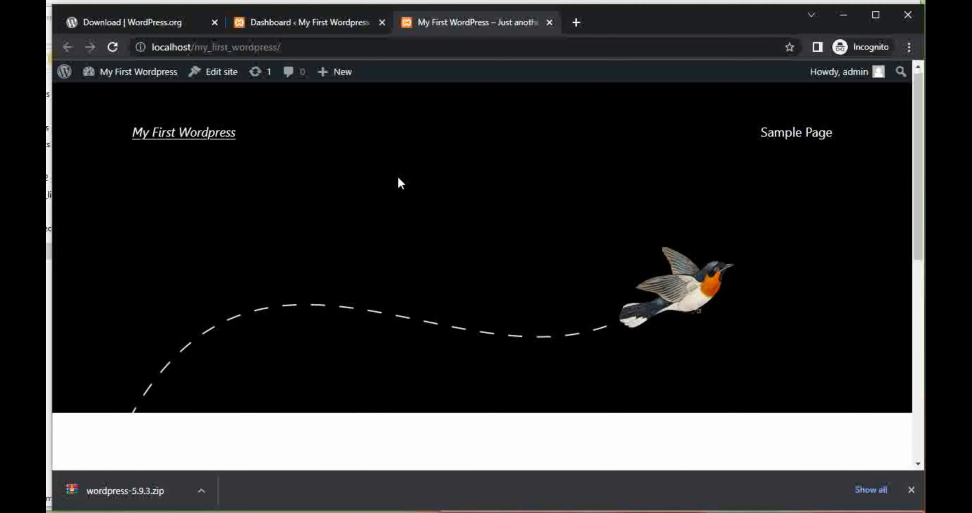
pyautogui.scroll(-10, 399, 182)
pyautogui.scroll(10, 420, 166)
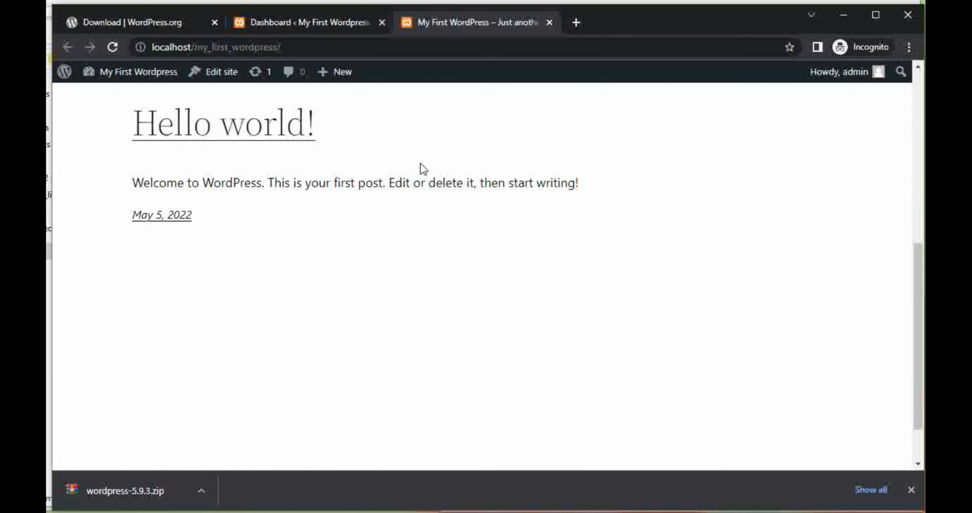